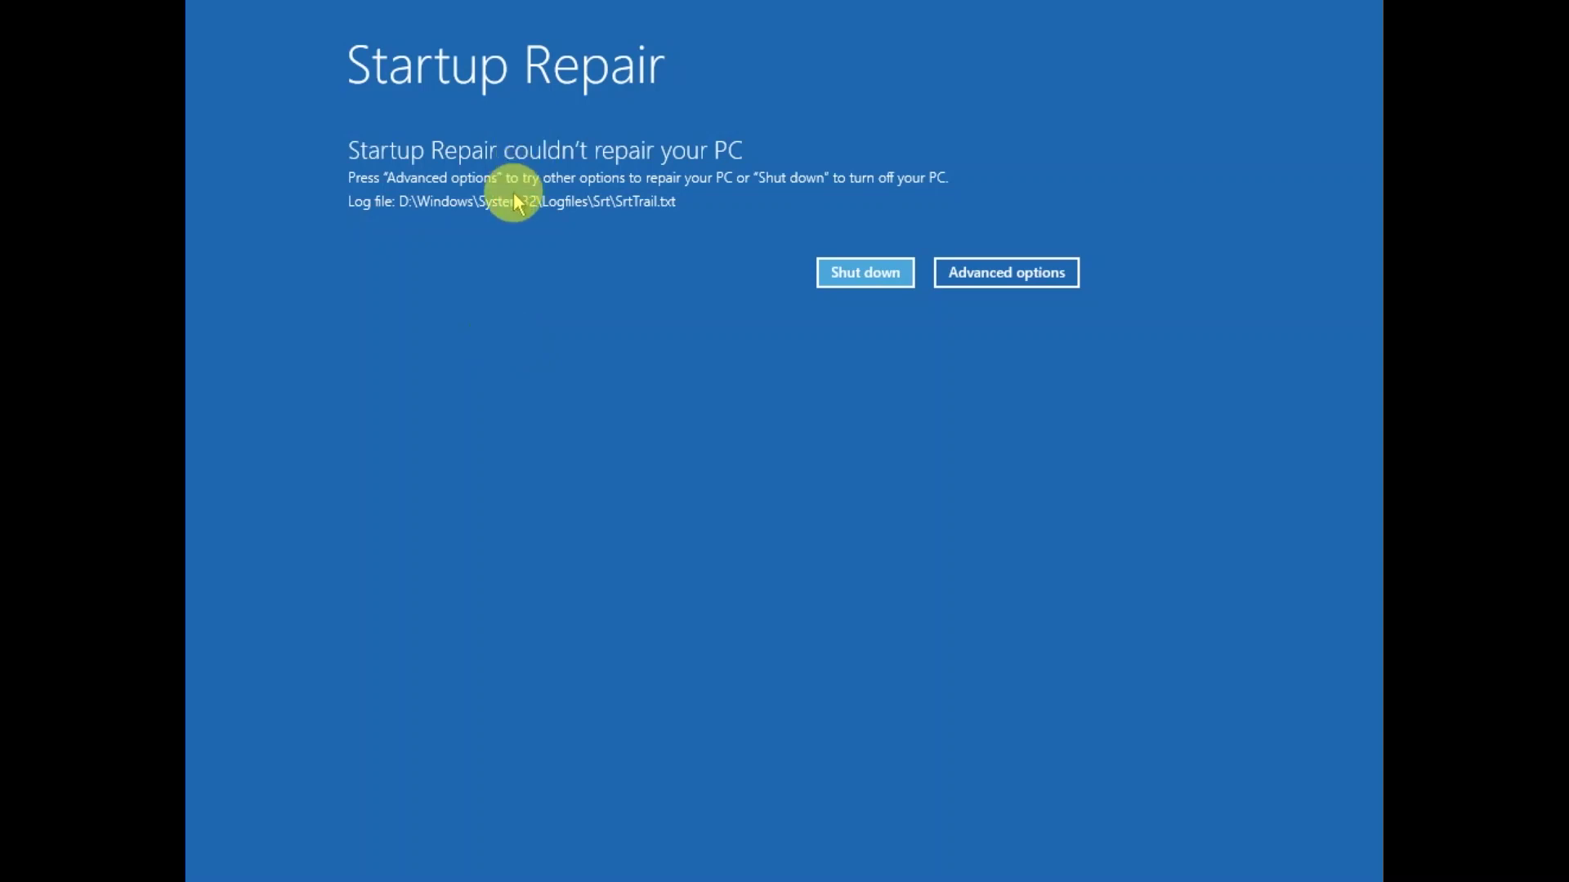
- Go from the failed Startup Repair screen through Troubleshoot to the Advanced options tools page
click(1004, 276)
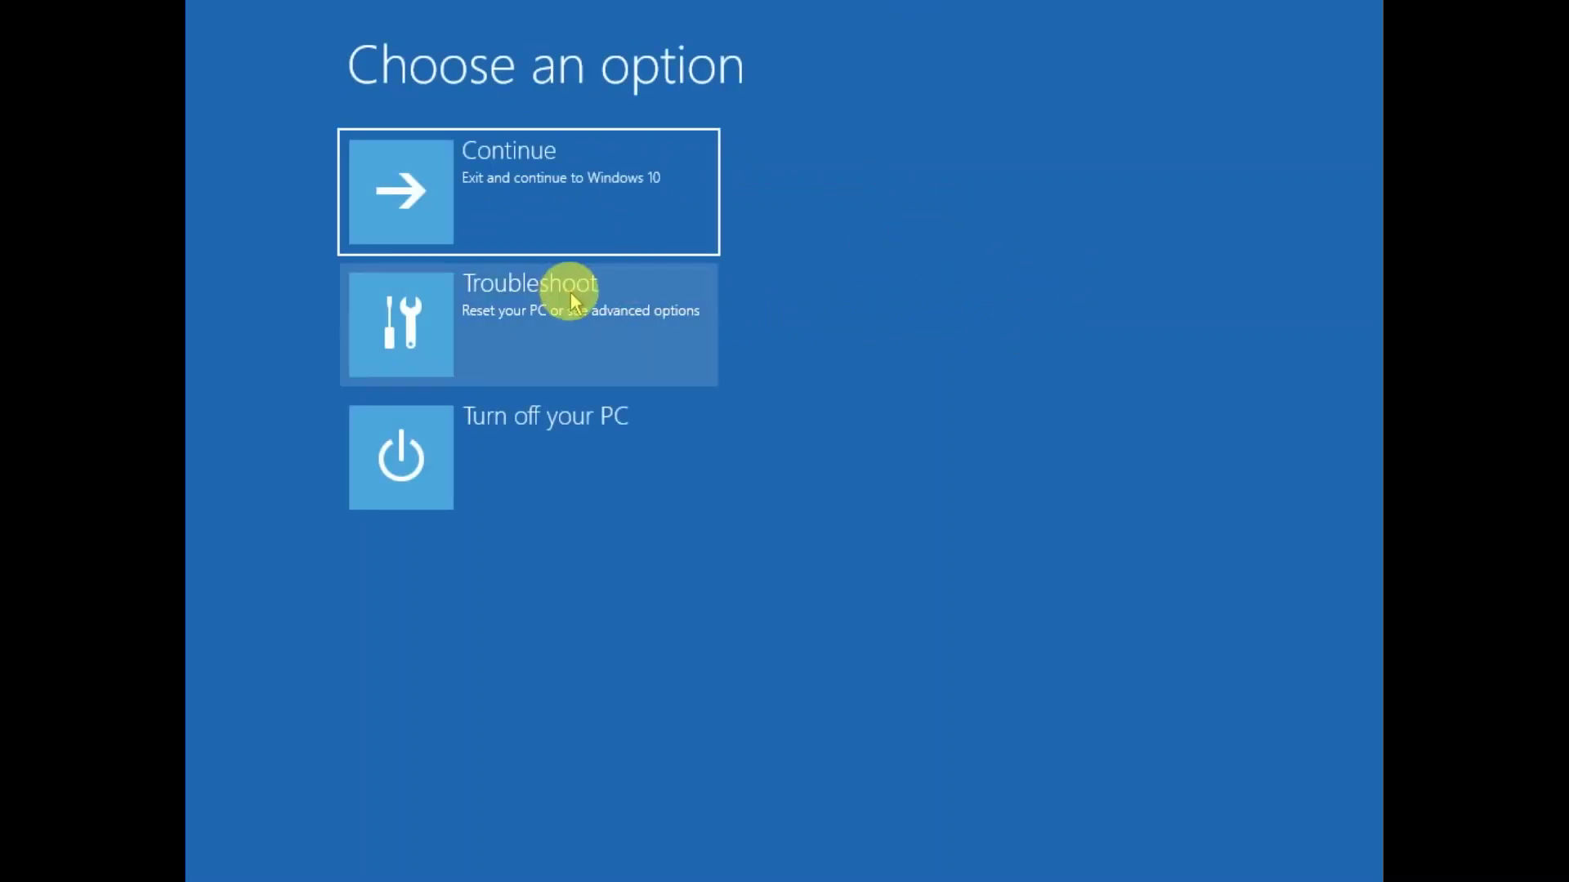
click(525, 342)
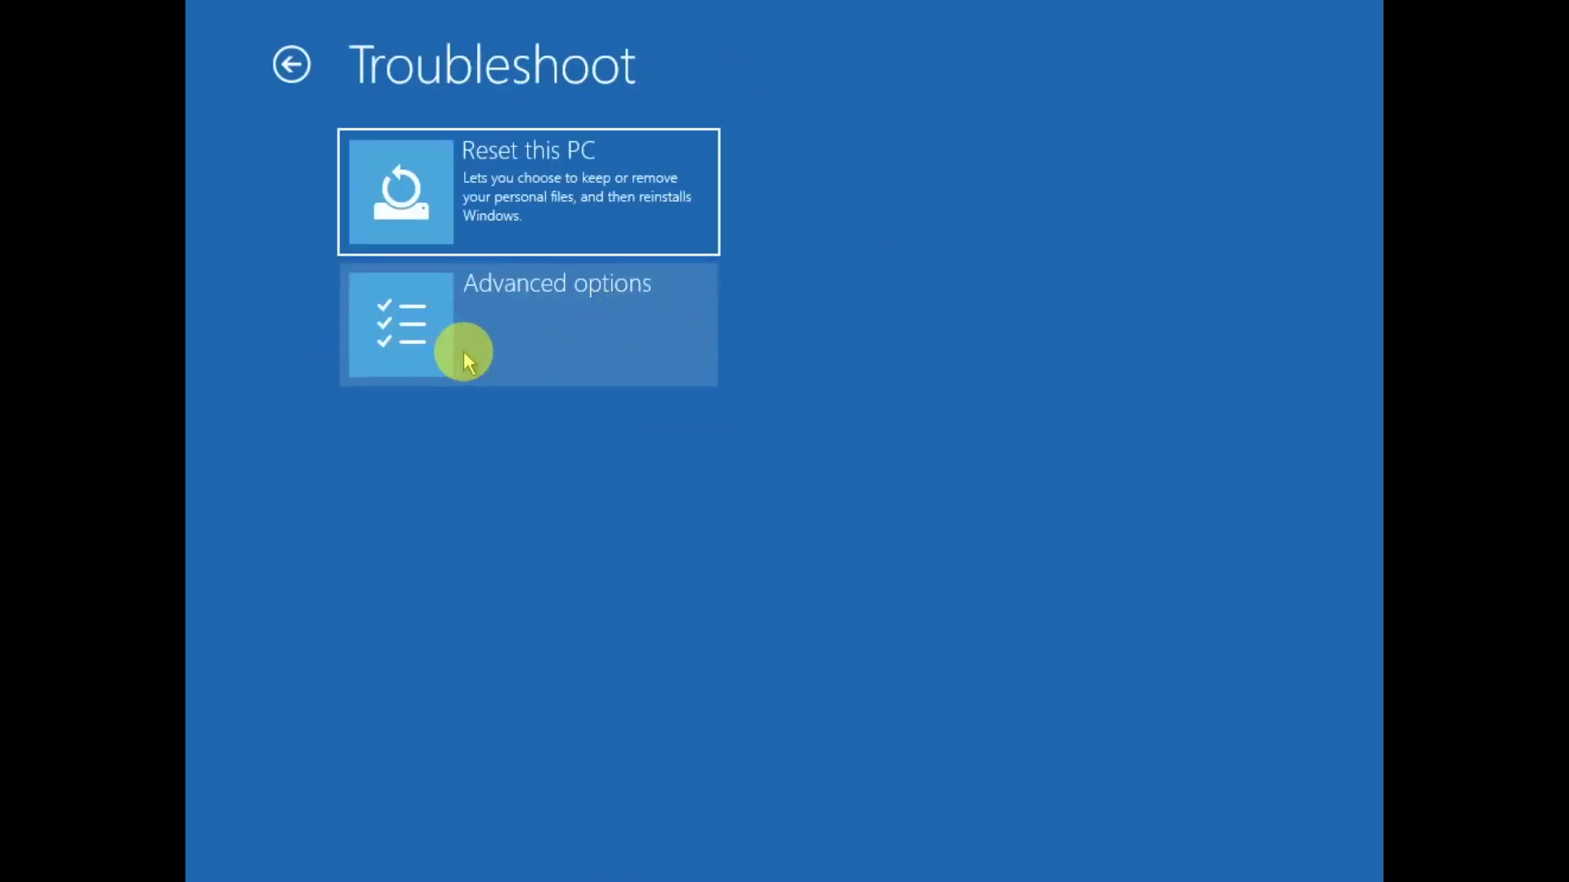
click(526, 344)
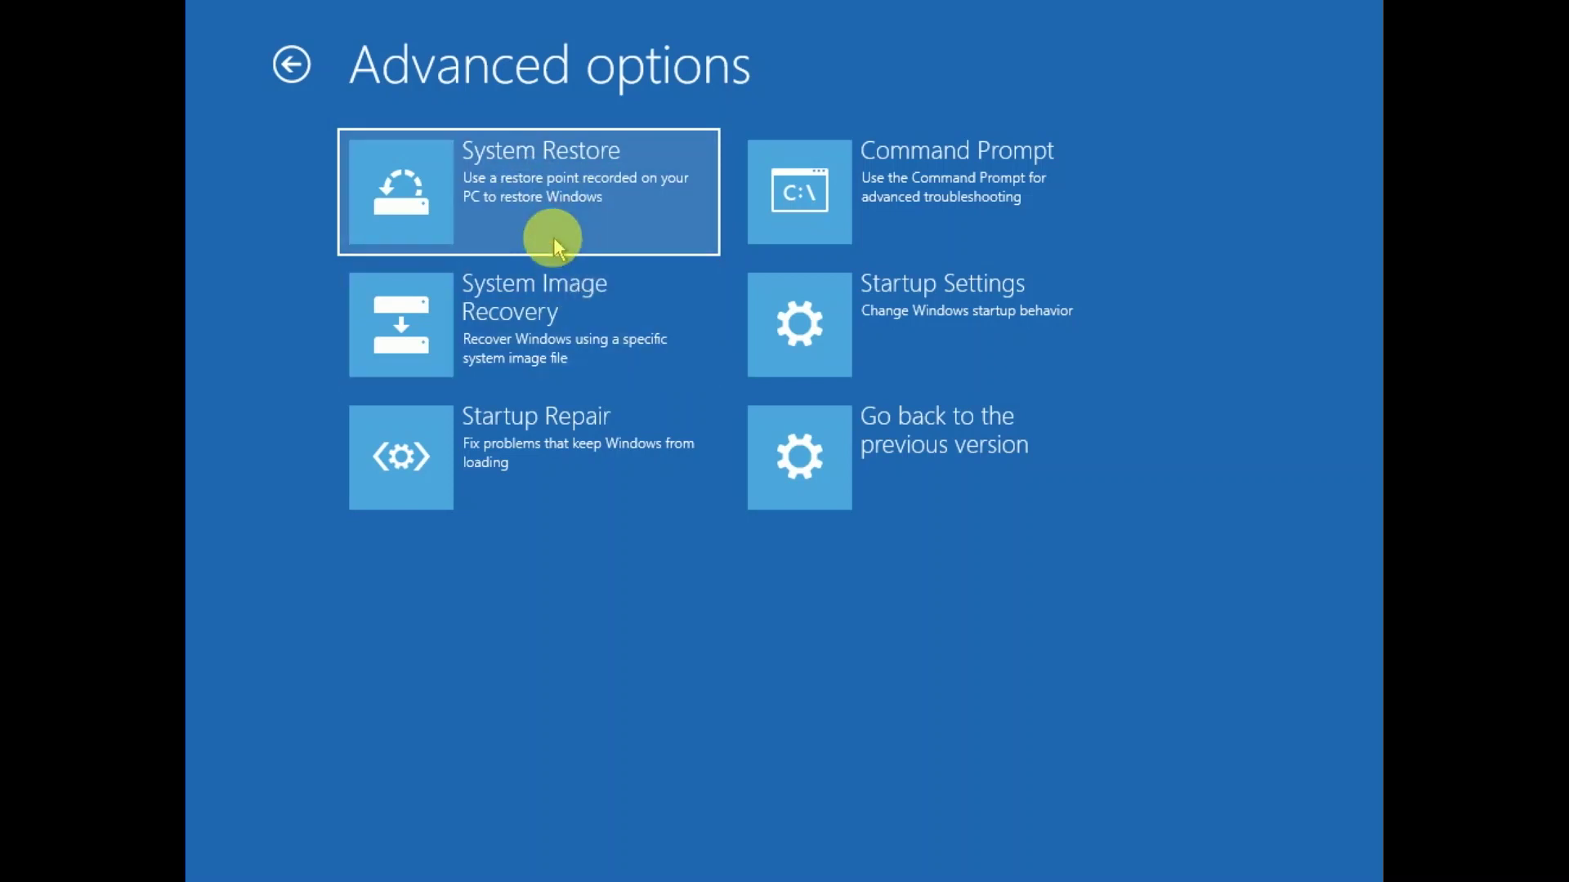
- Try System Restore, find it has no restore points, and cancel it
click(517, 197)
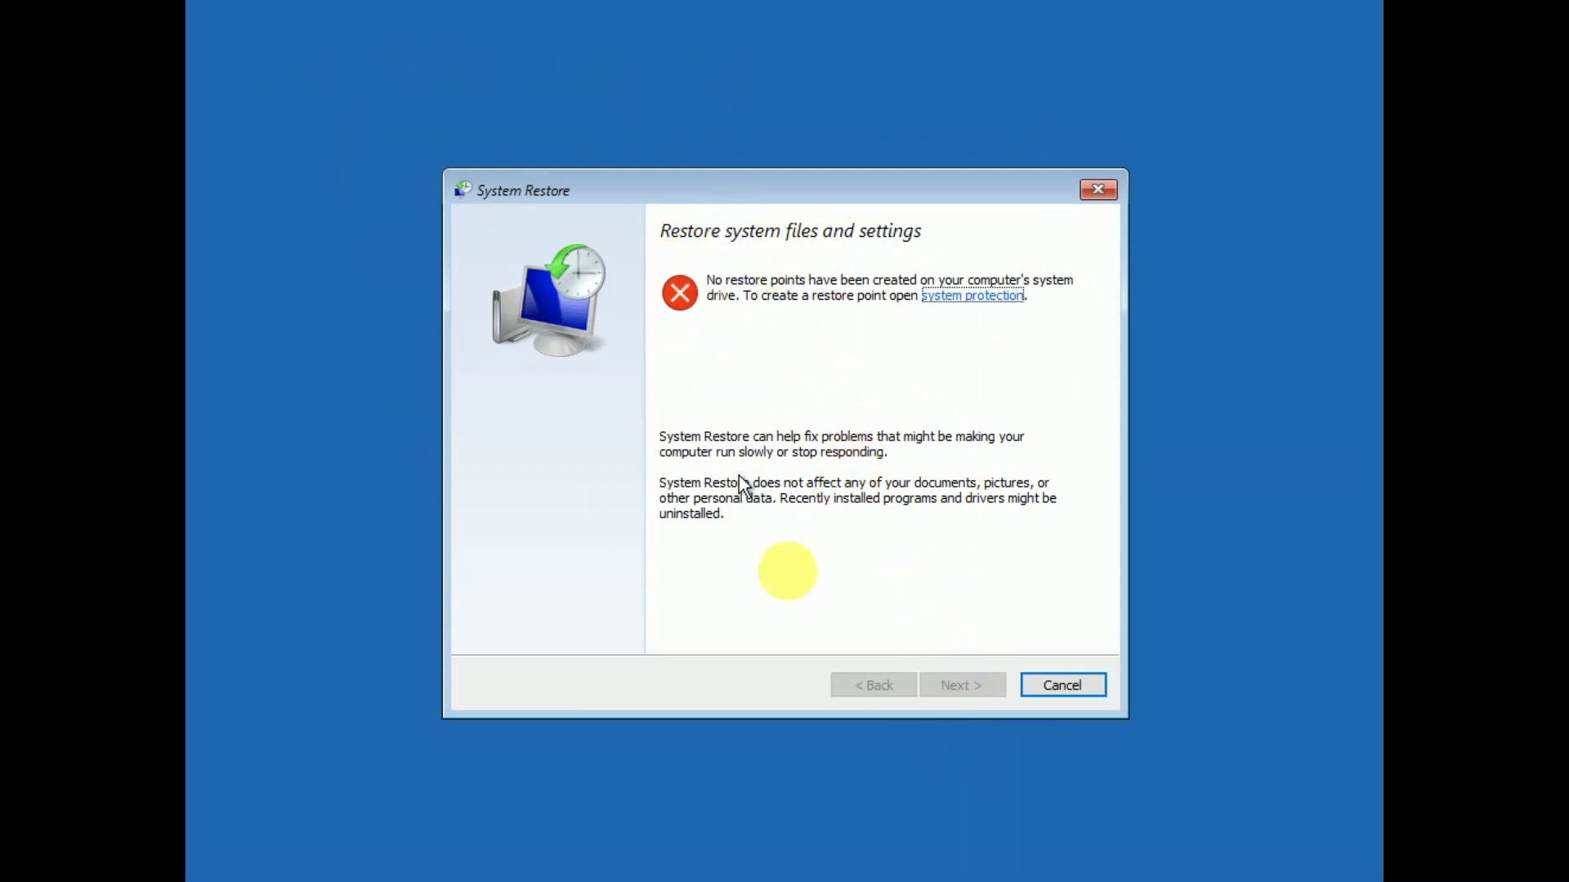
click(1075, 688)
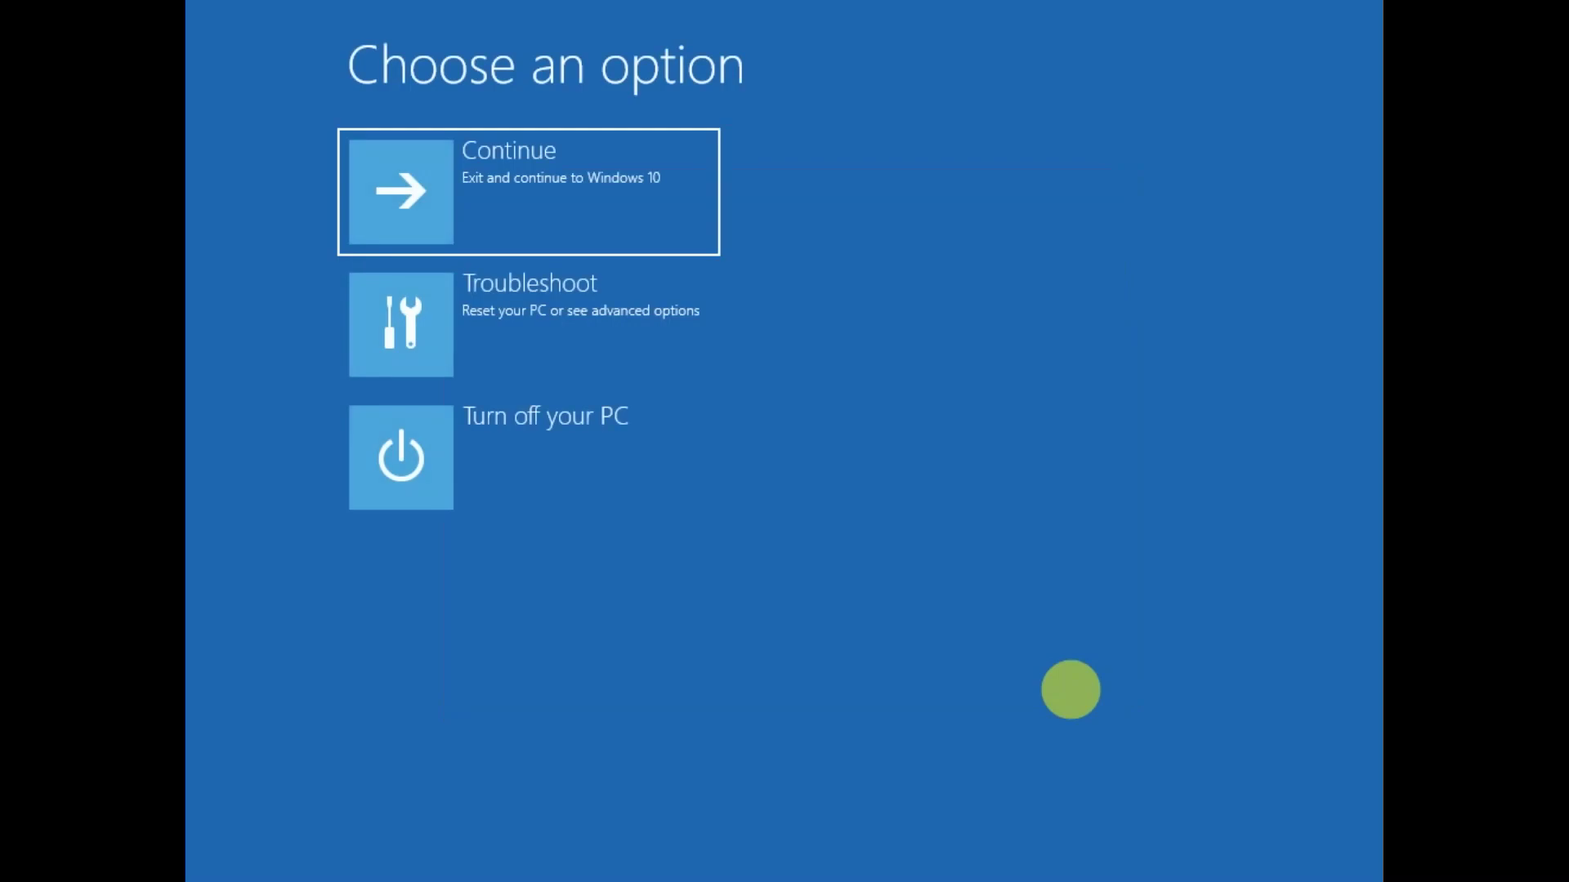
- Return to Advanced options by way of Troubleshoot
click(550, 327)
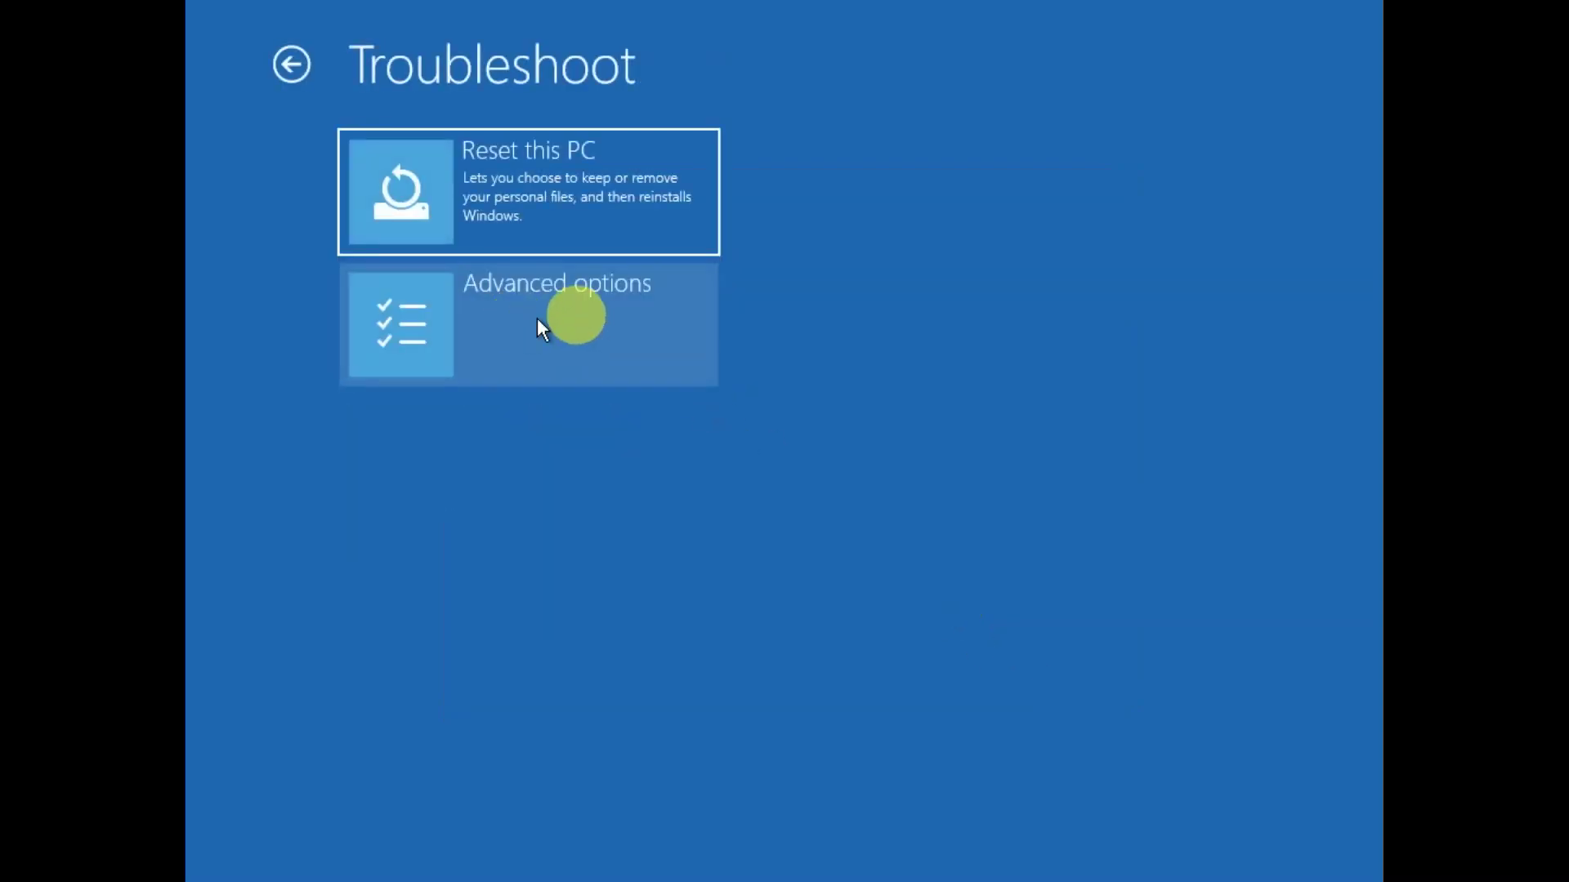
click(581, 325)
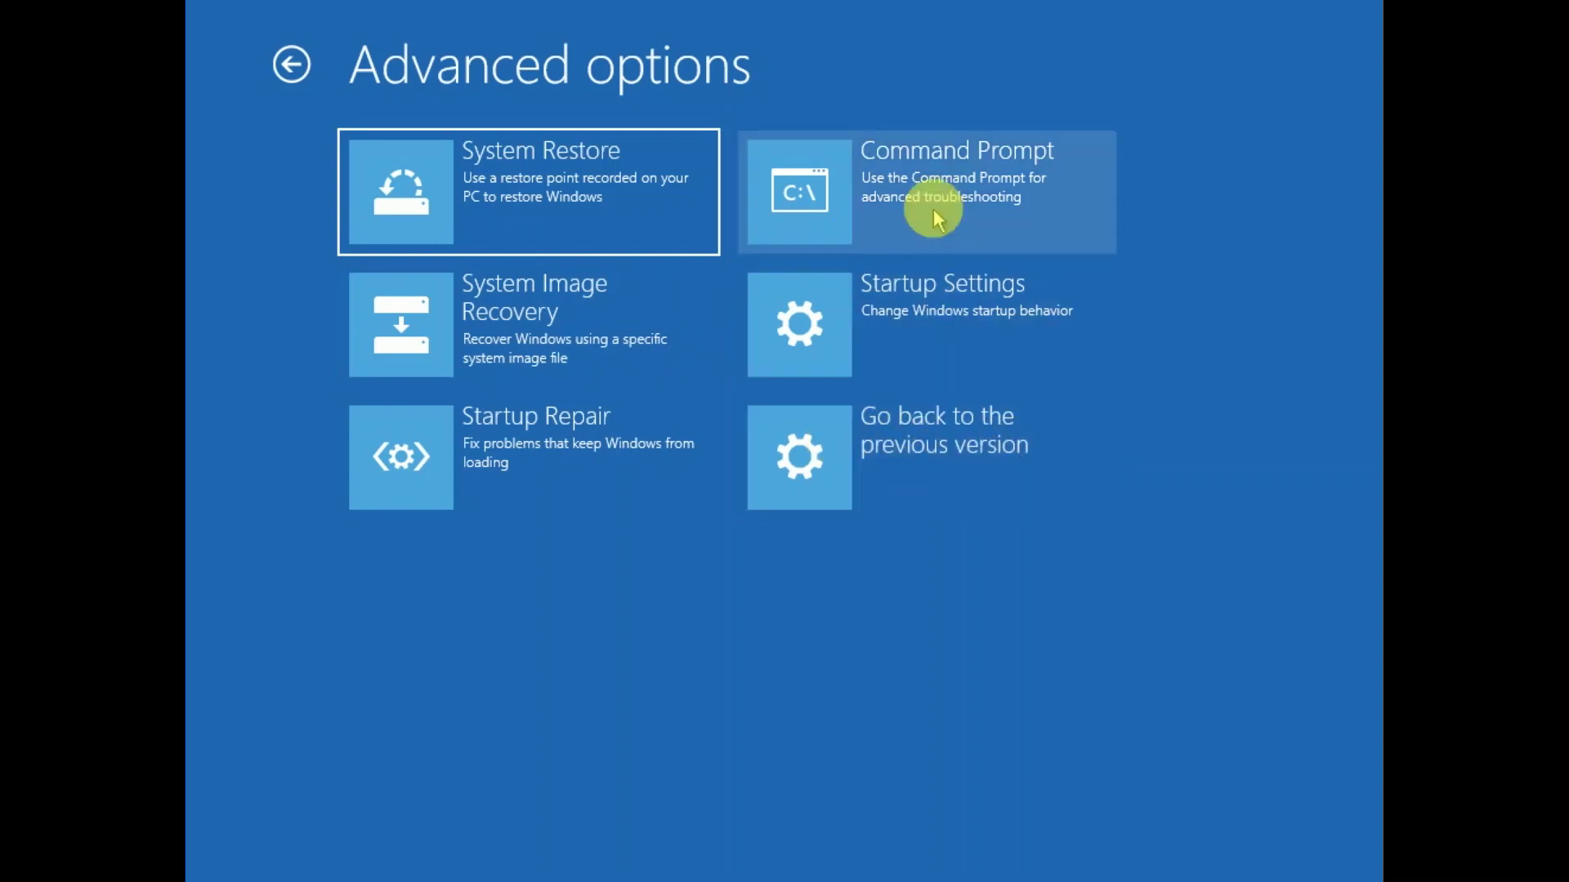
- Open Command Prompt and run sfc /scannow until verification reaches 100%
click(984, 211)
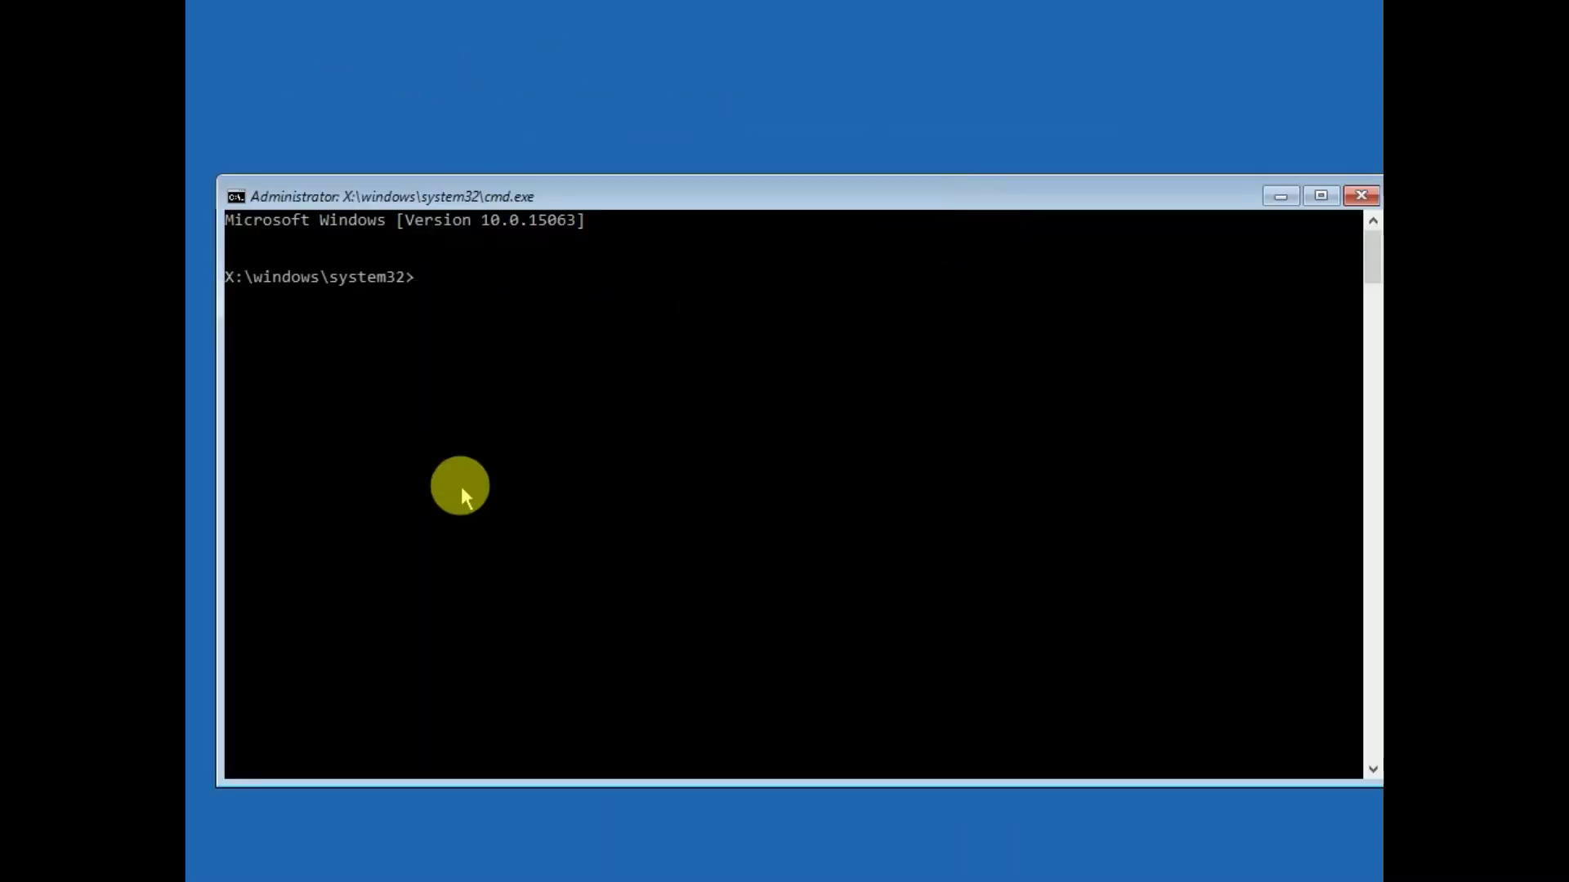
text(sfc)
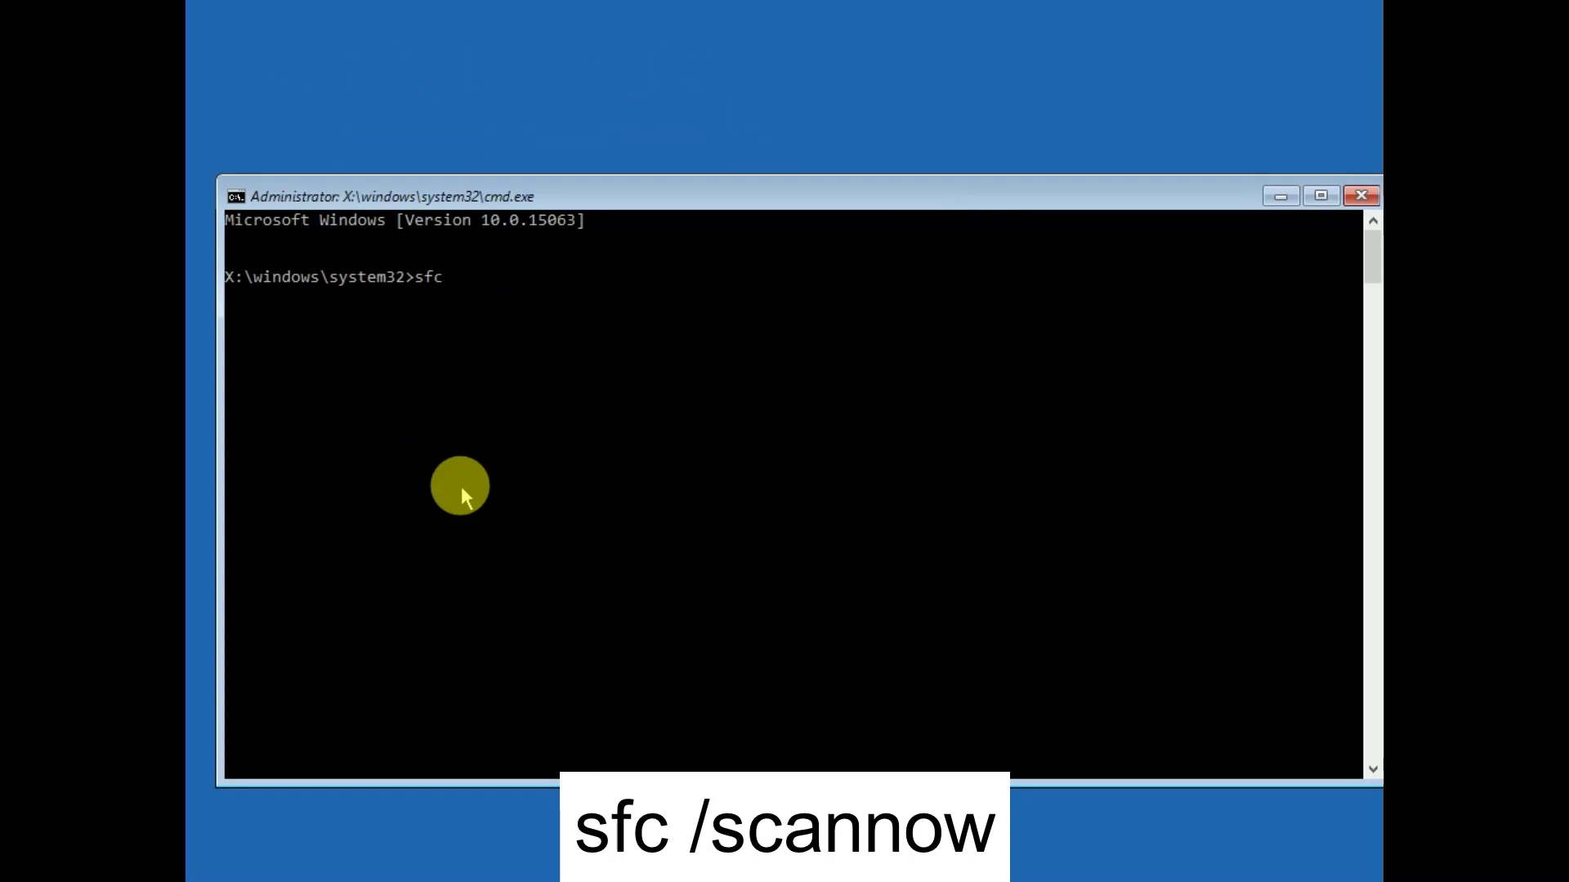
text( /scannow)
key(Return)
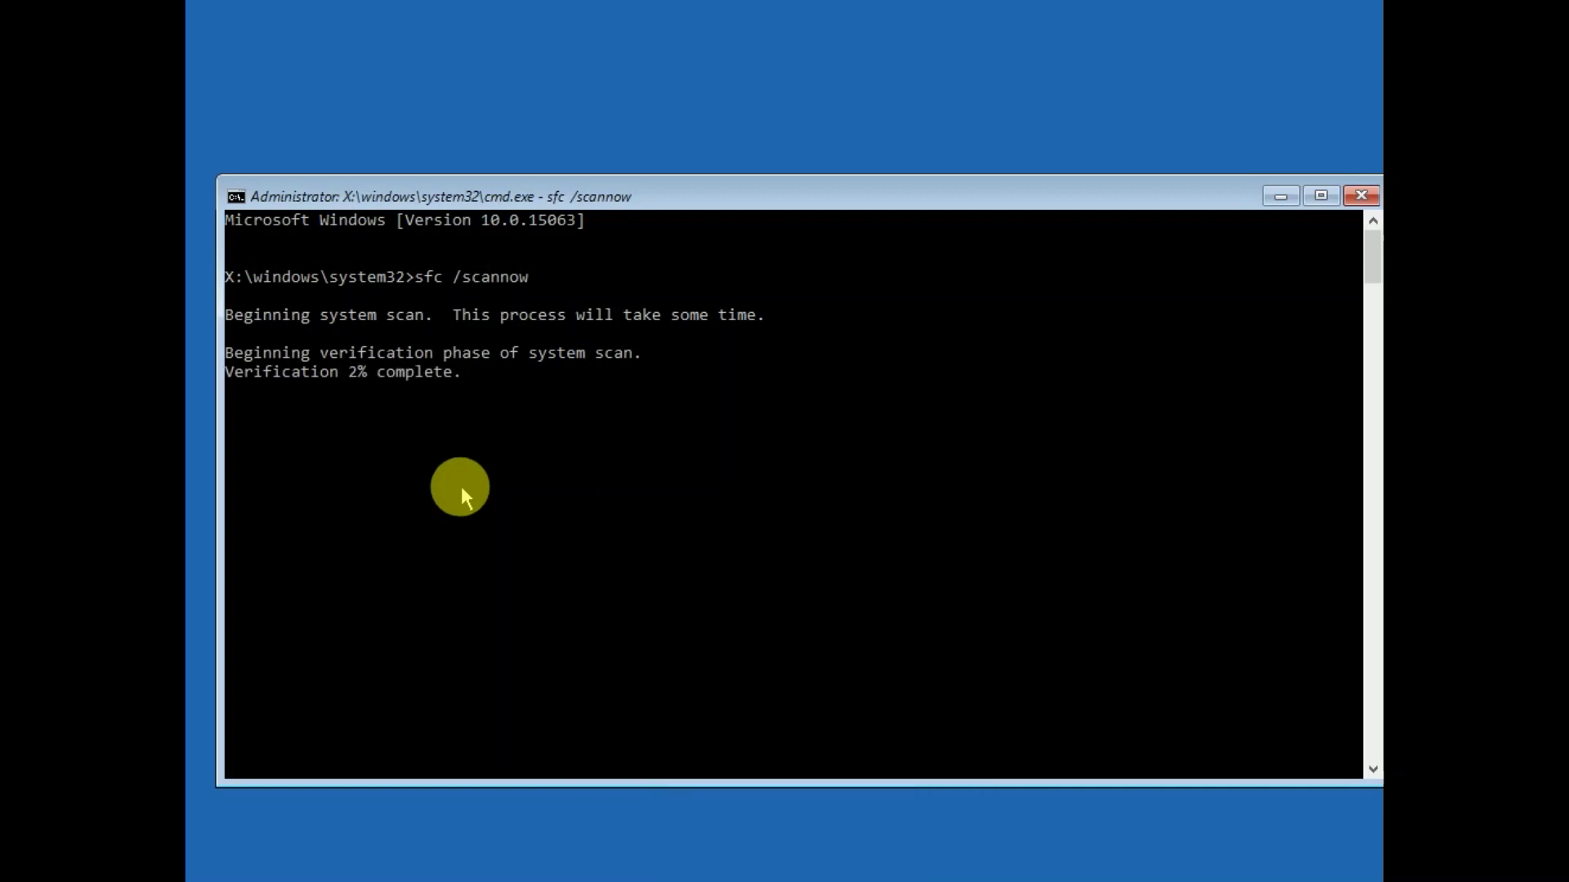
drag(738, 208, 723, 178)
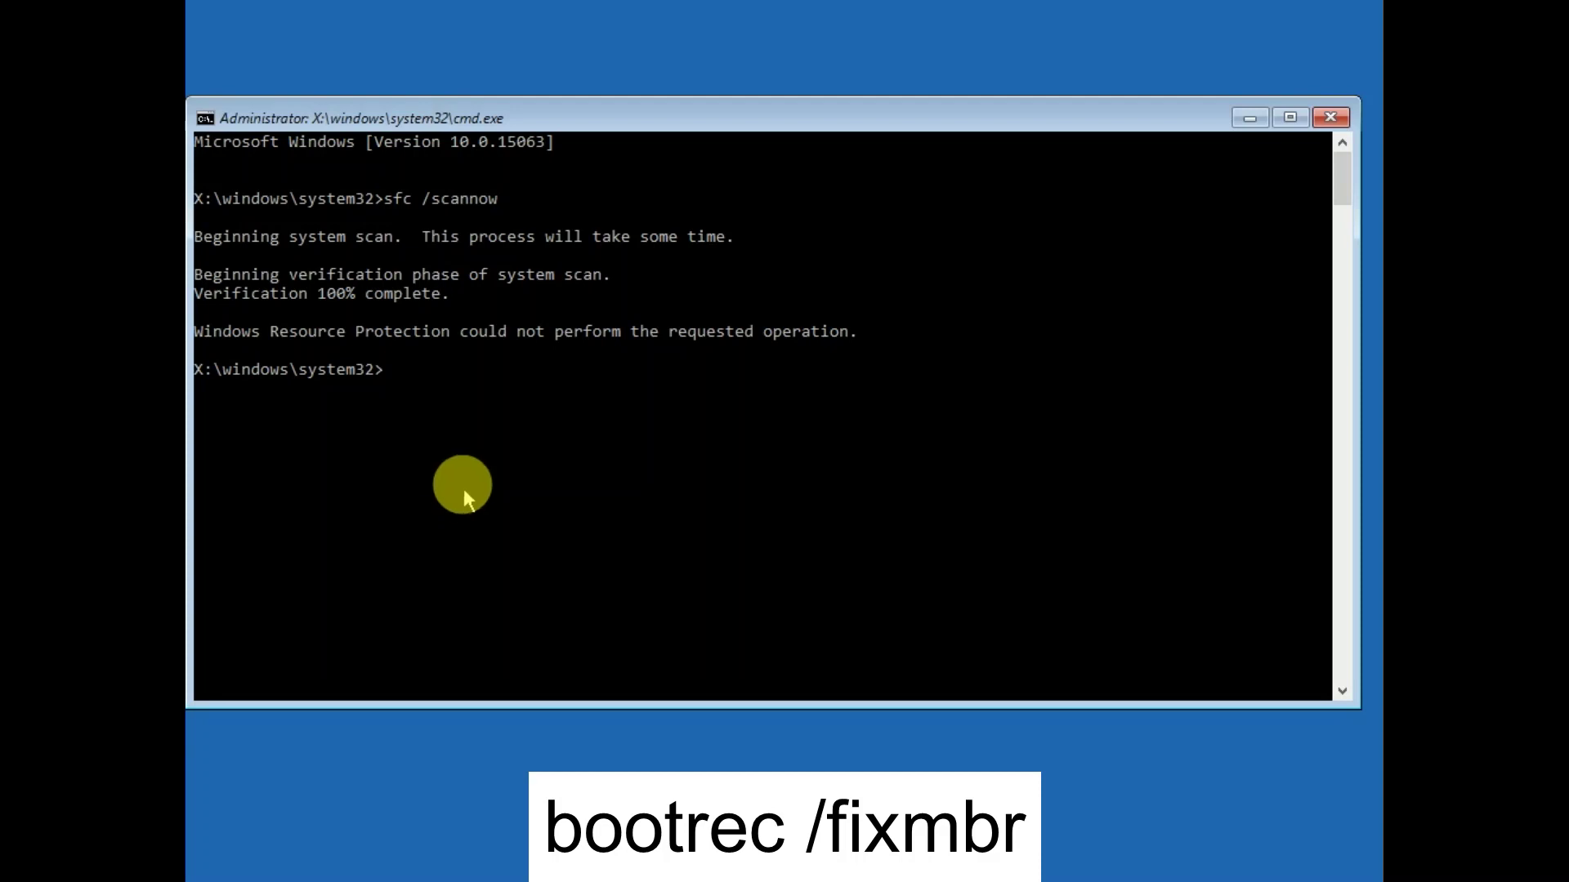
- Run bootrec /fixmbr in the console, which completes successfully
click(380, 369)
key(Escape)
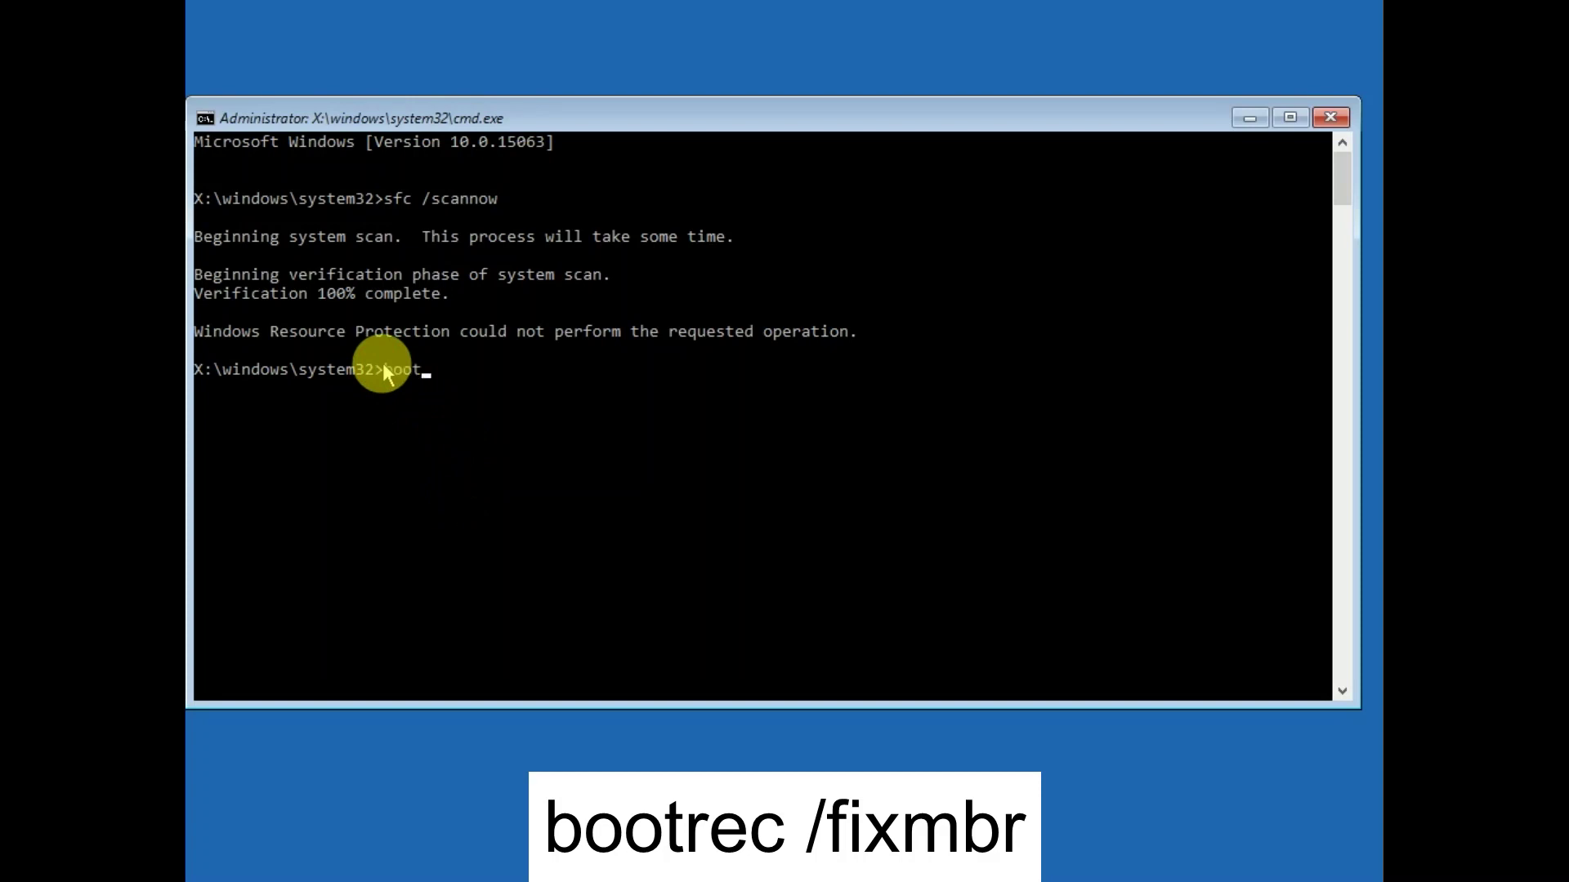
text(bootrec /fixmbr)
key(Return)
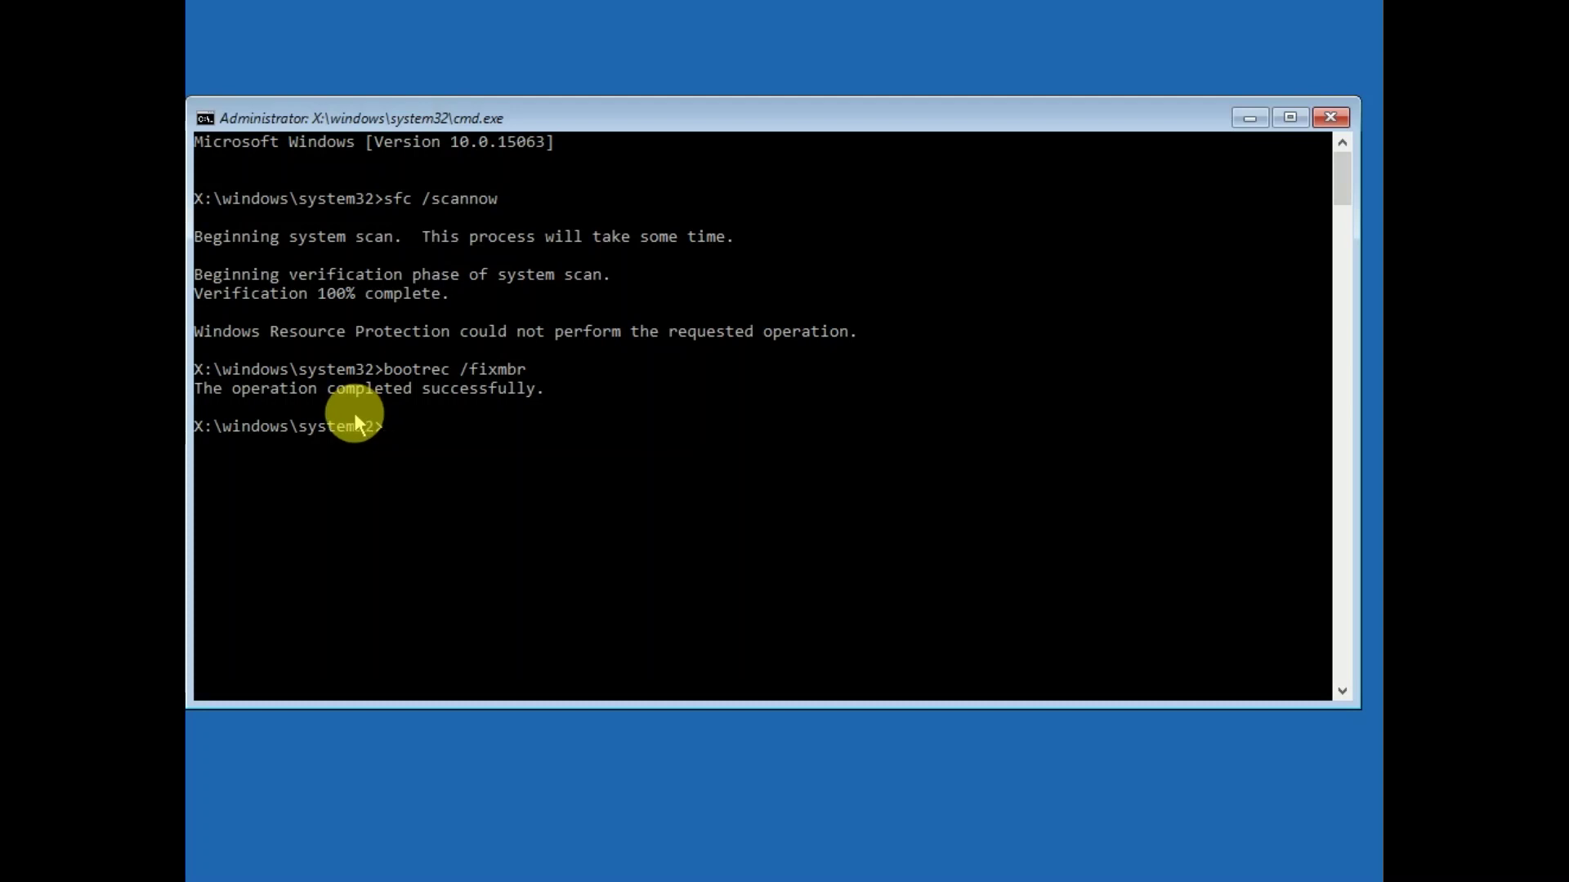
- Run bootrec /fixboot, which completes successfully
text(bootrec)
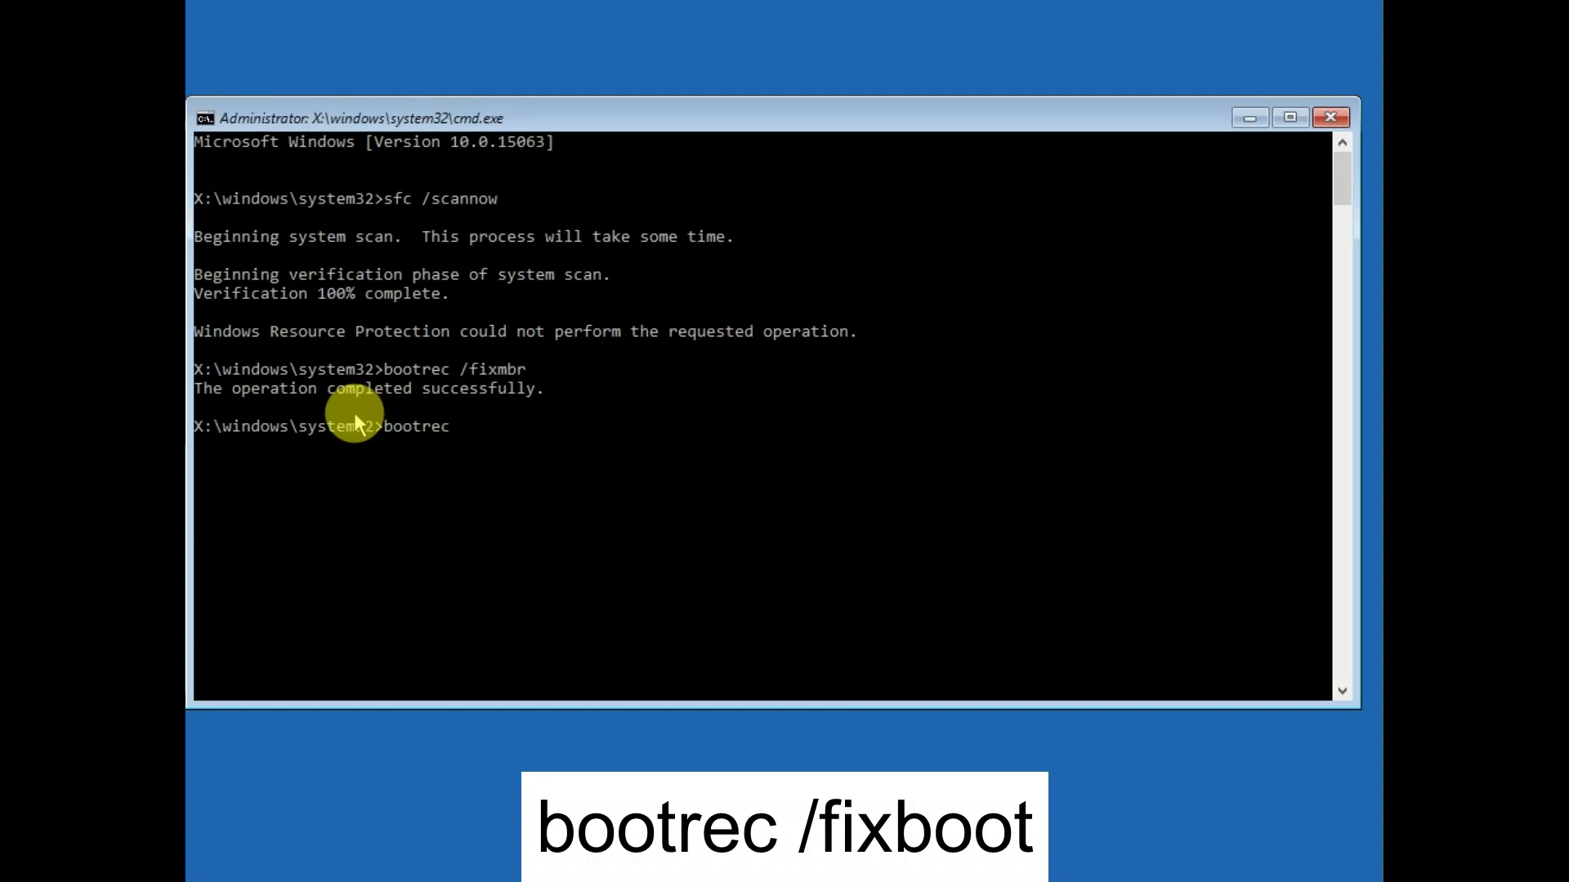
text( /fixboot)
key(Return)
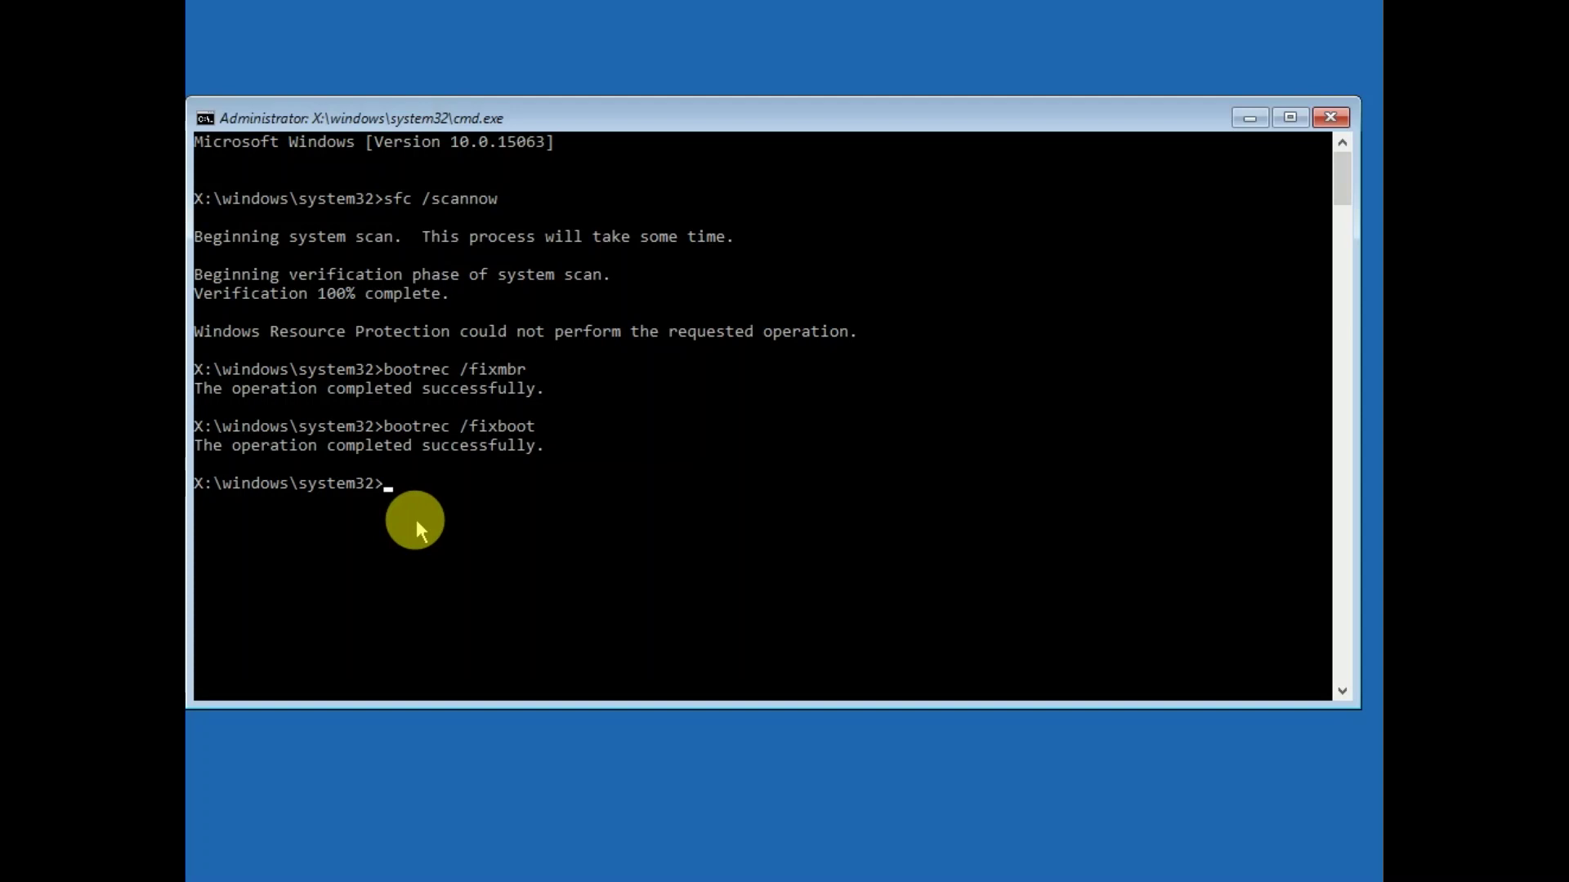
- Run bootrec /rebuildbcd and let the scan finish, finding 0 Windows installations
text(bootrec)
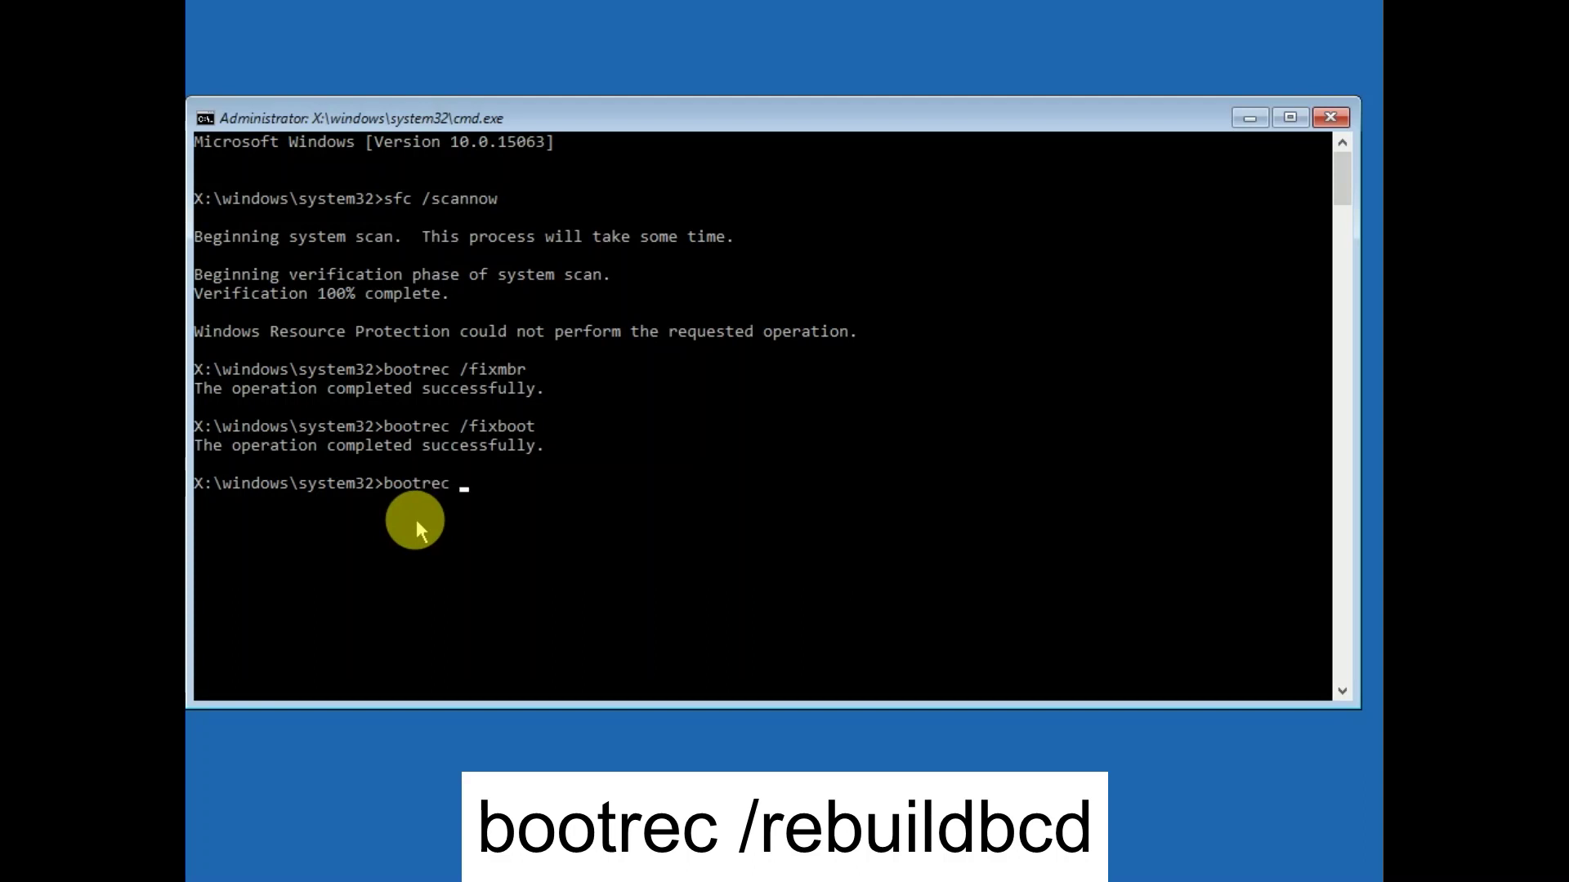
text(/rebuildbcd)
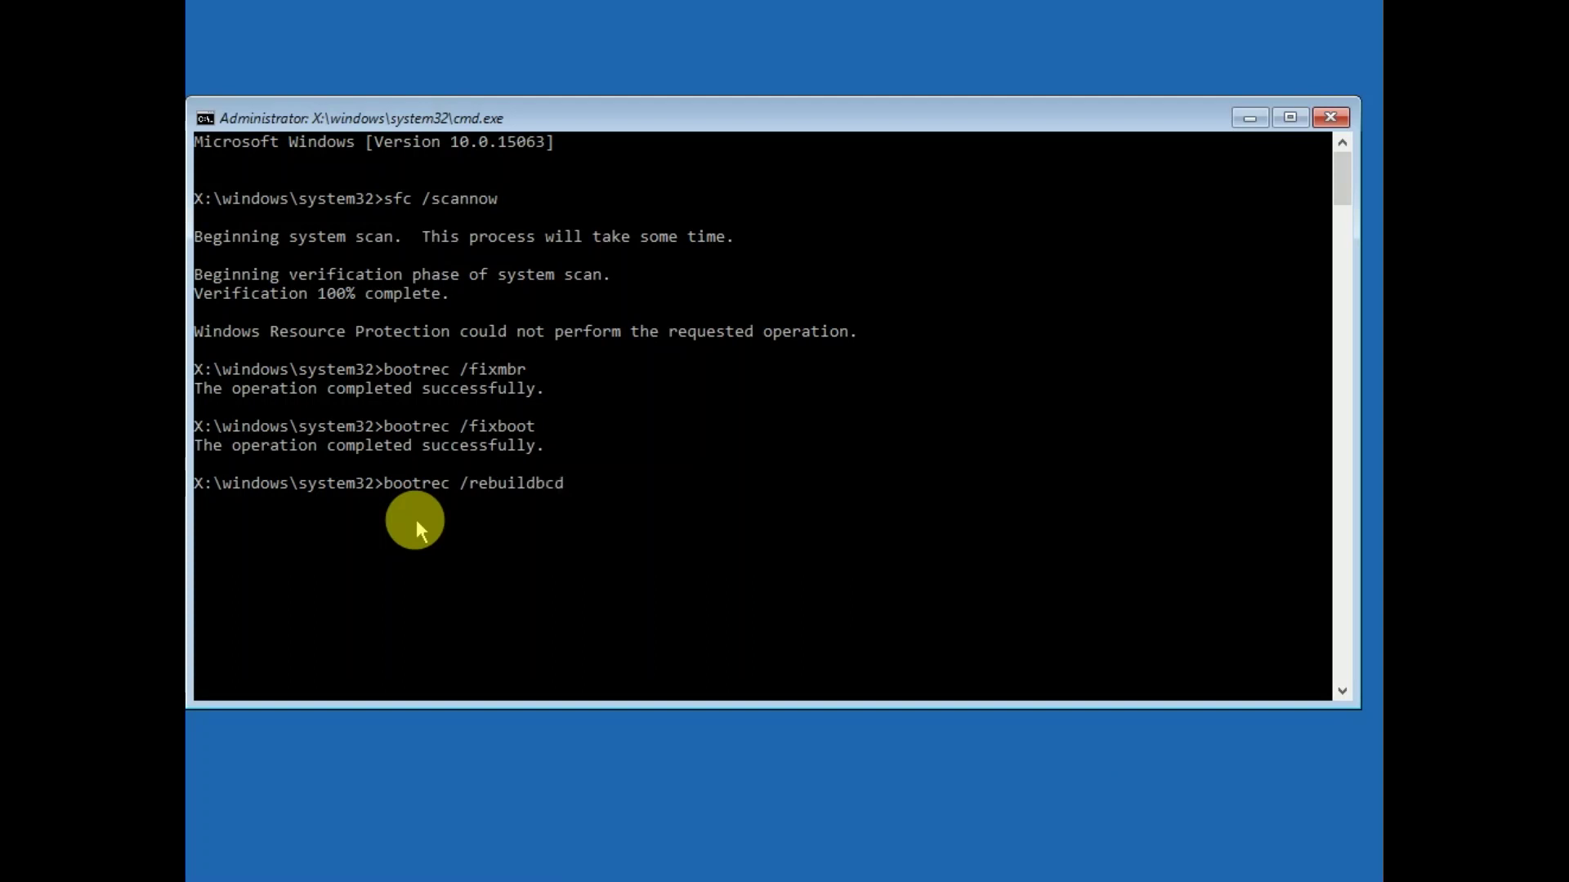
key(Return)
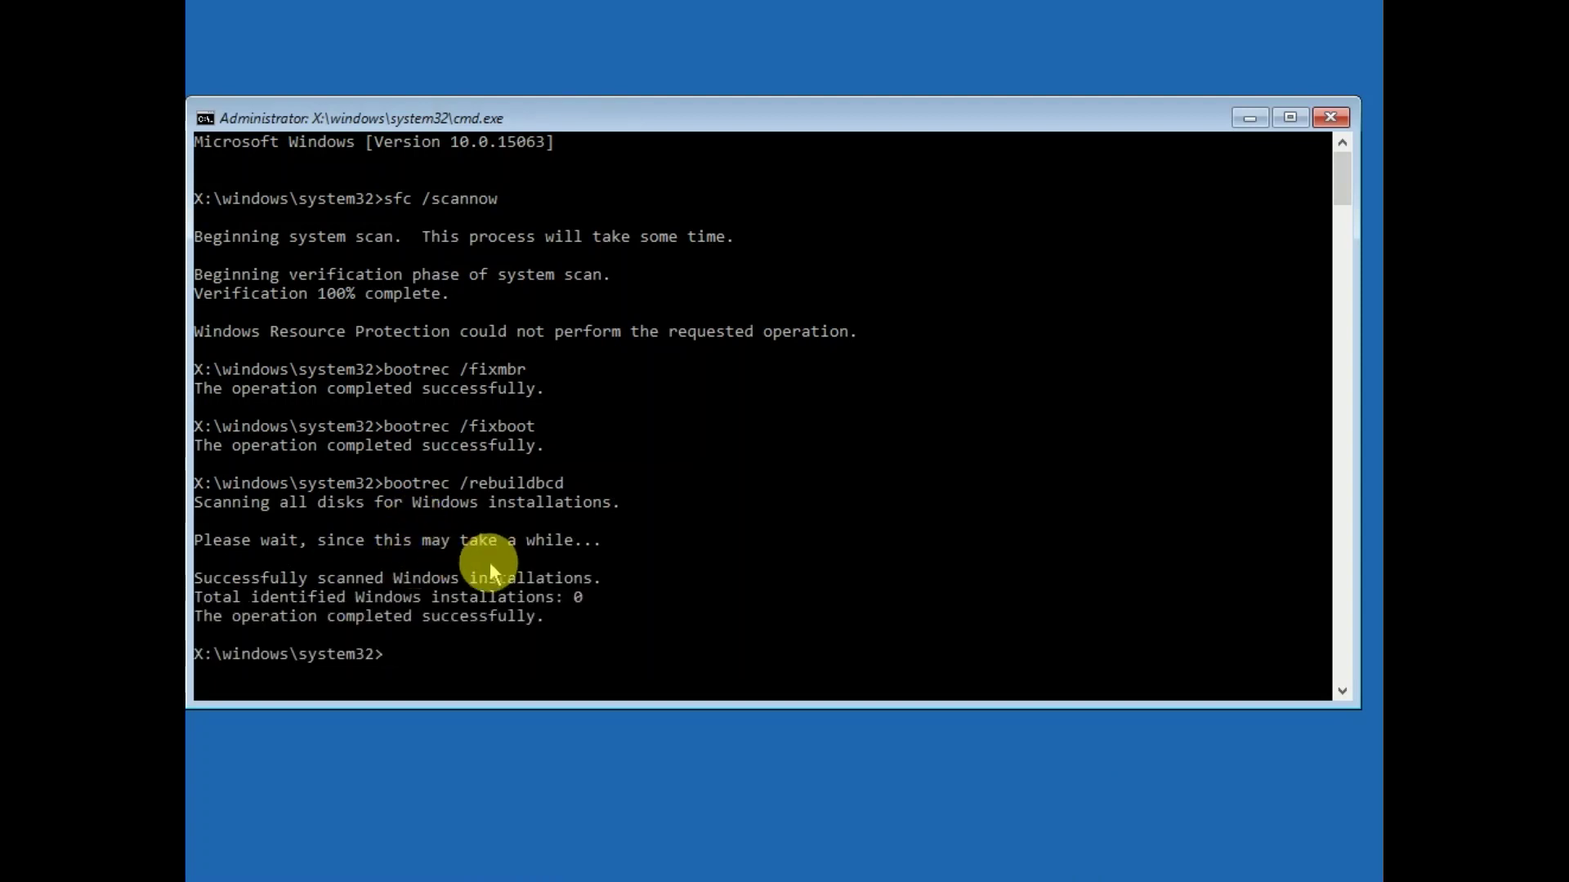
scroll(489, 562, down, 1)
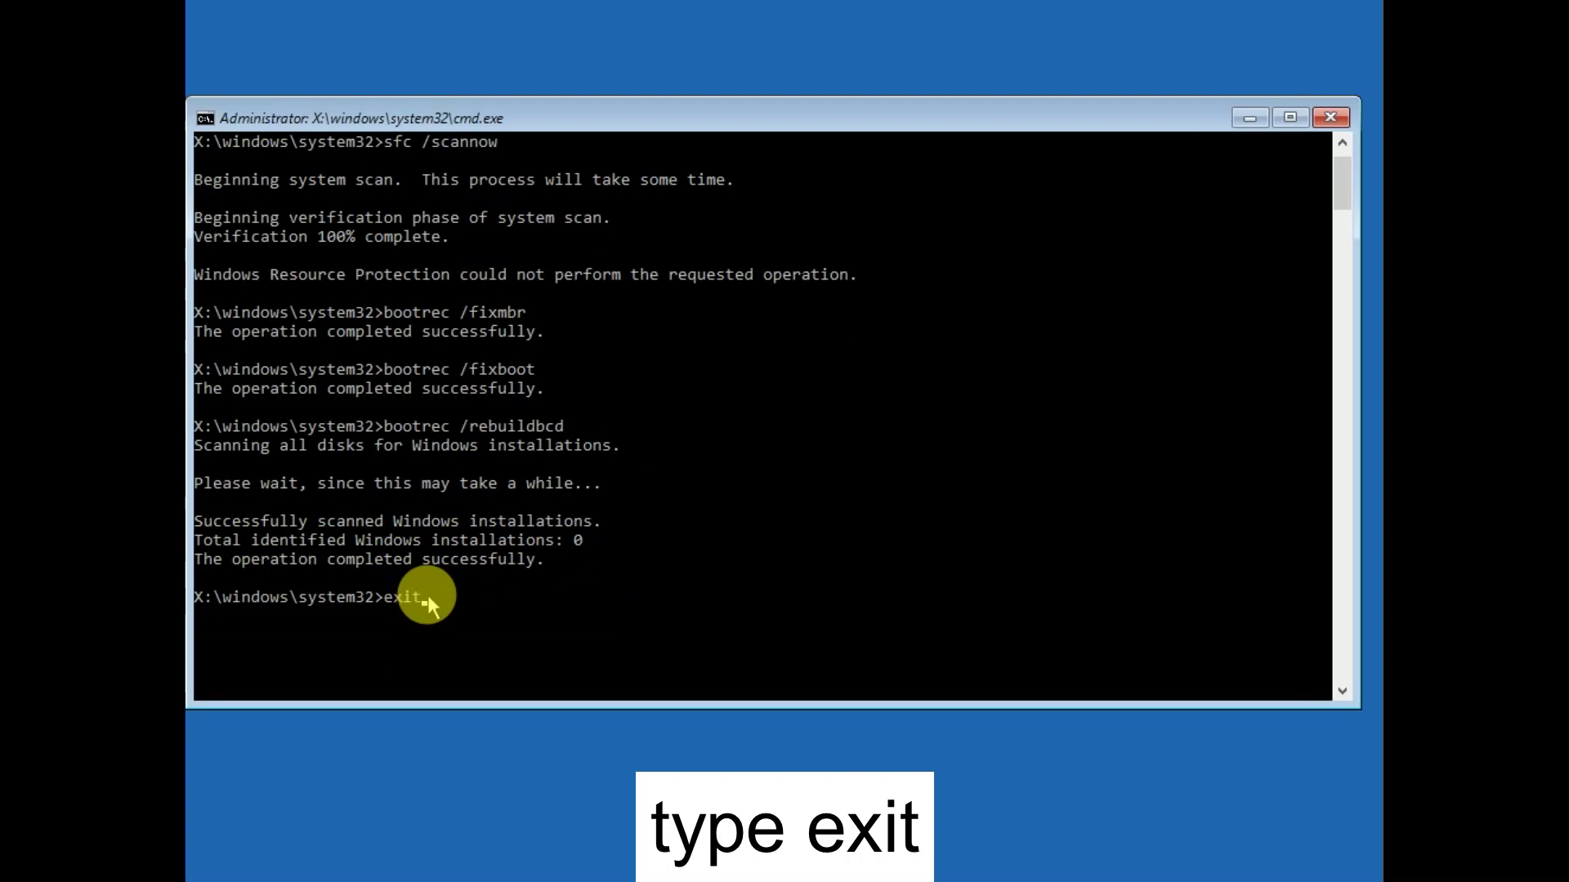
- Submit the exit command to close Command Prompt
key(Return)
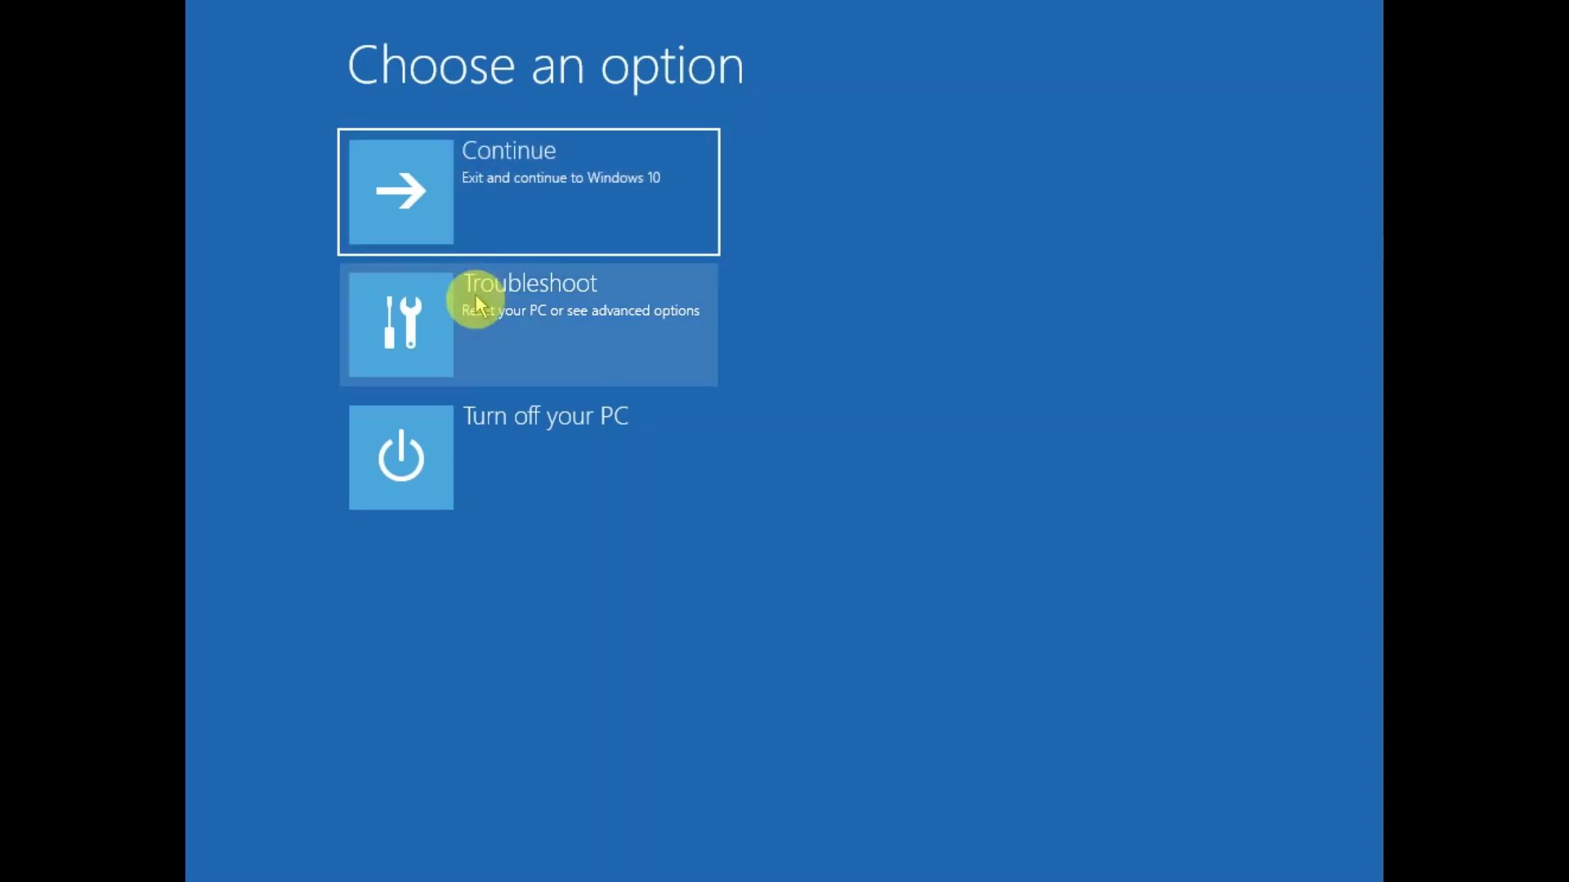
- Reopen Command Prompt from Troubleshoot > Advanced options
click(541, 309)
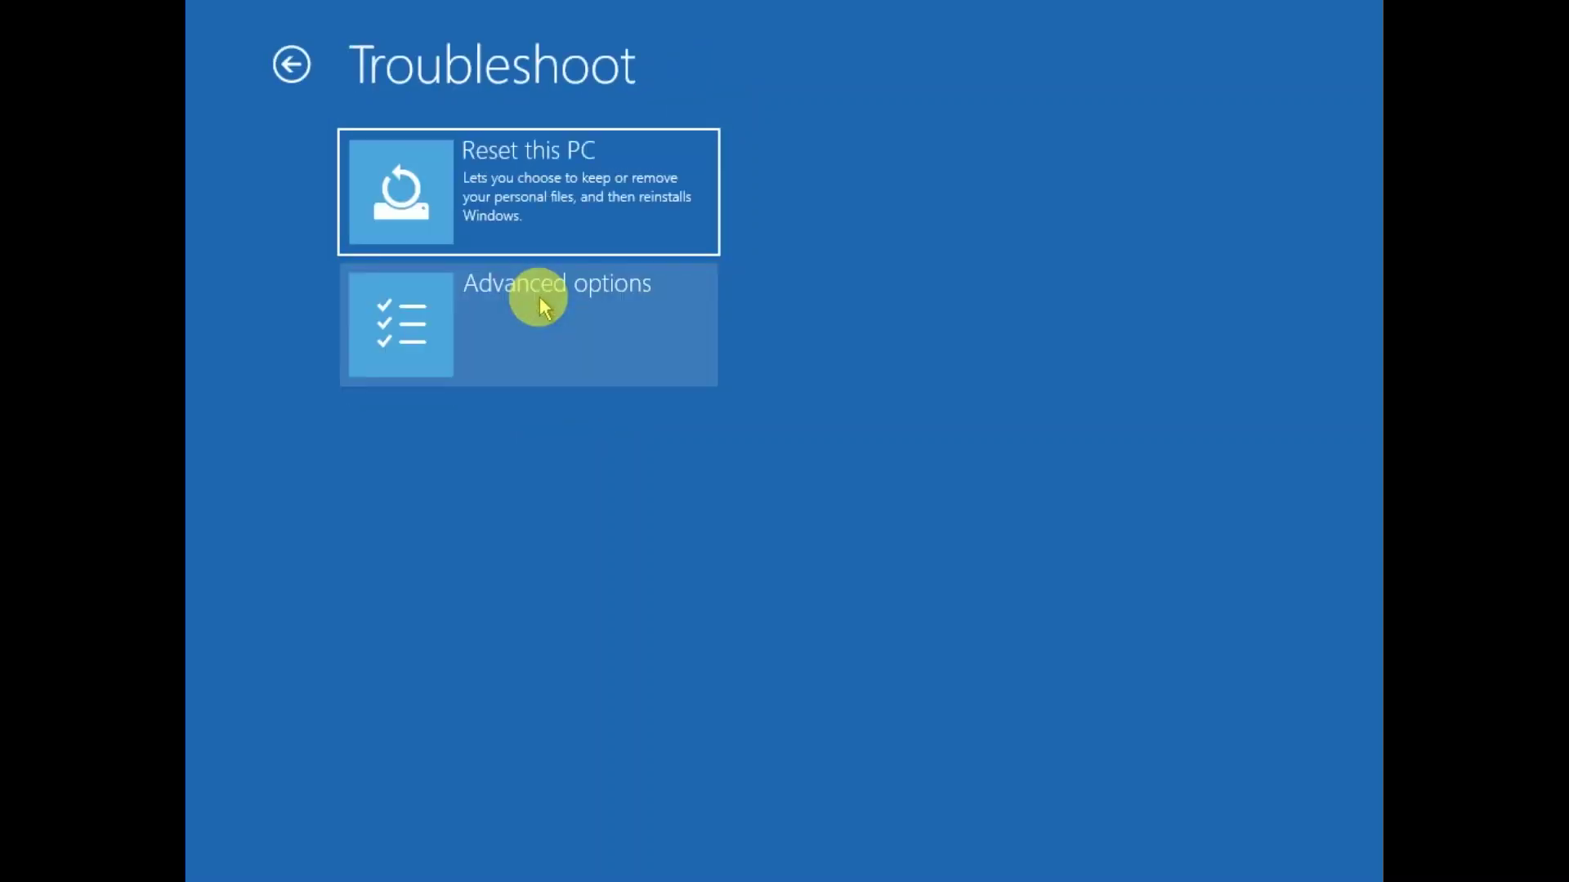
click(543, 338)
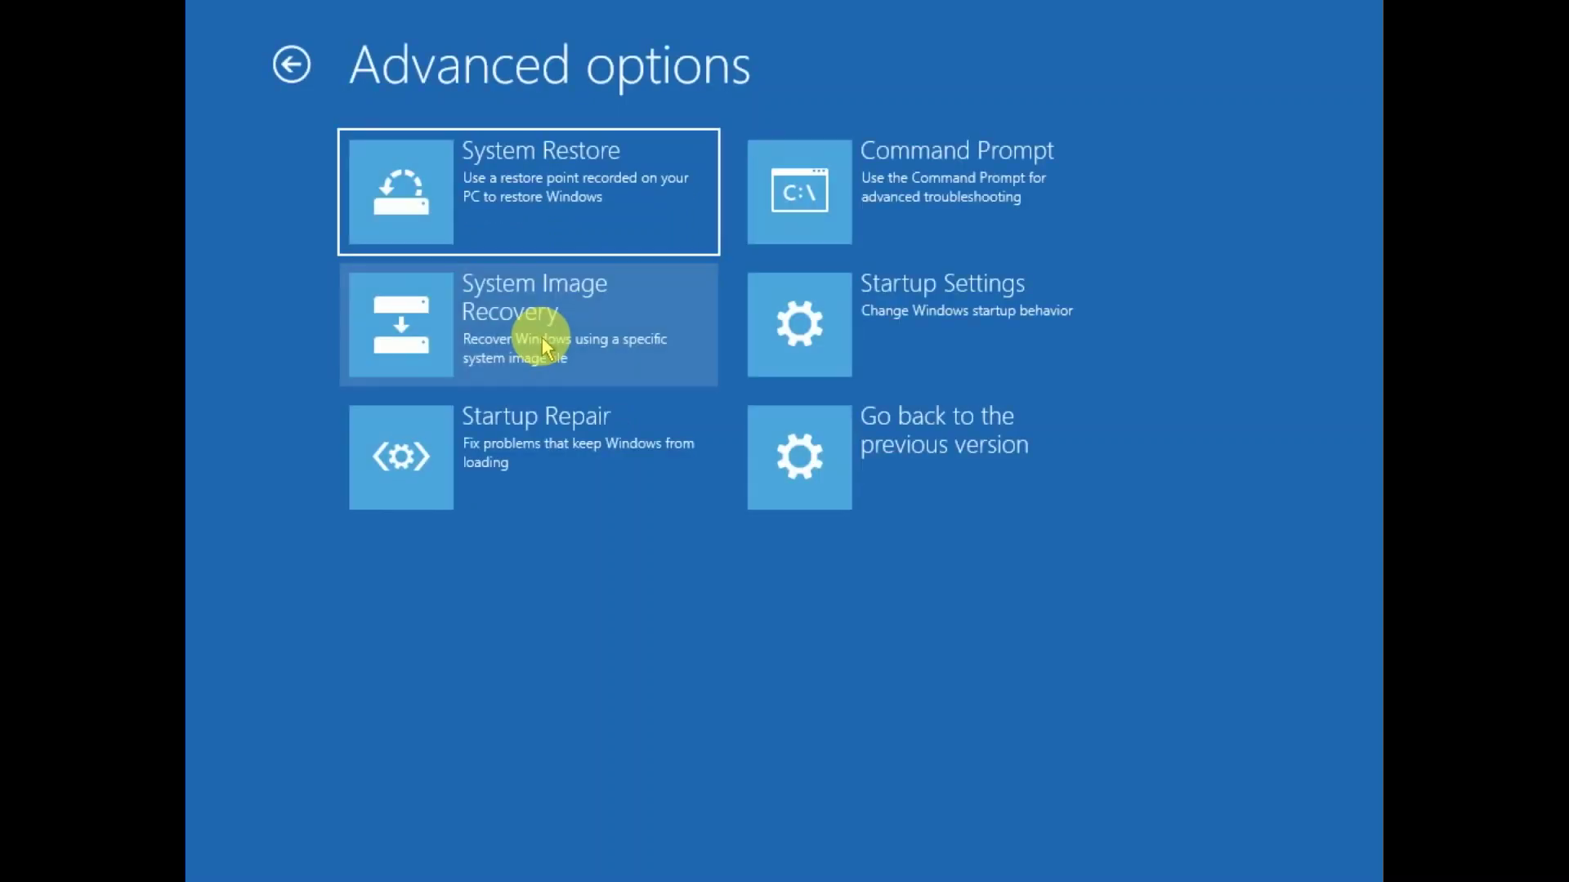
click(981, 206)
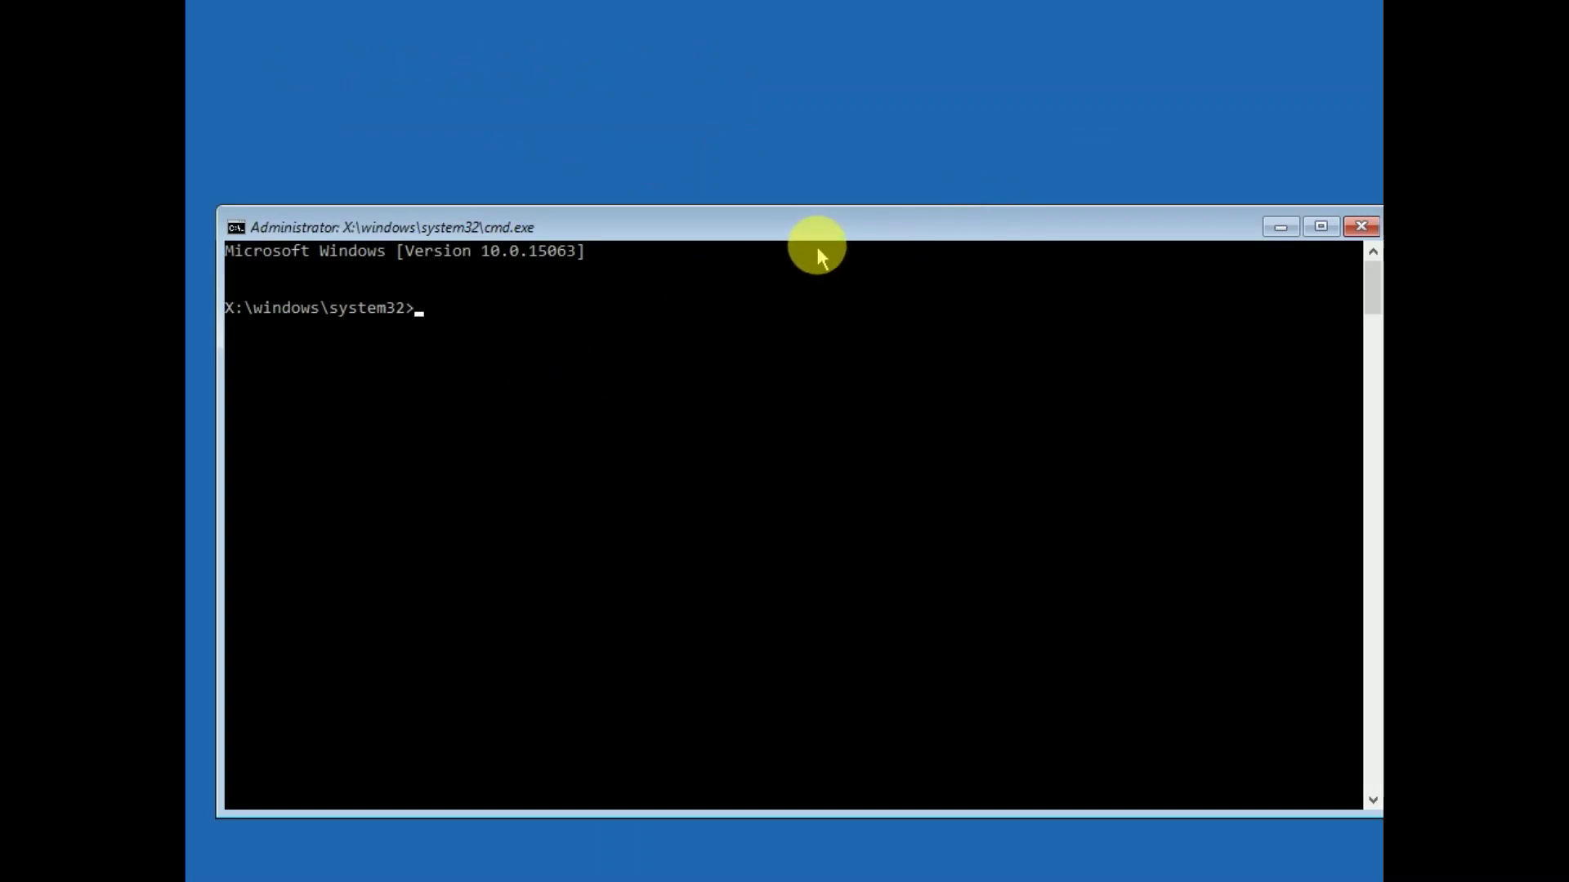
drag(819, 233, 792, 155)
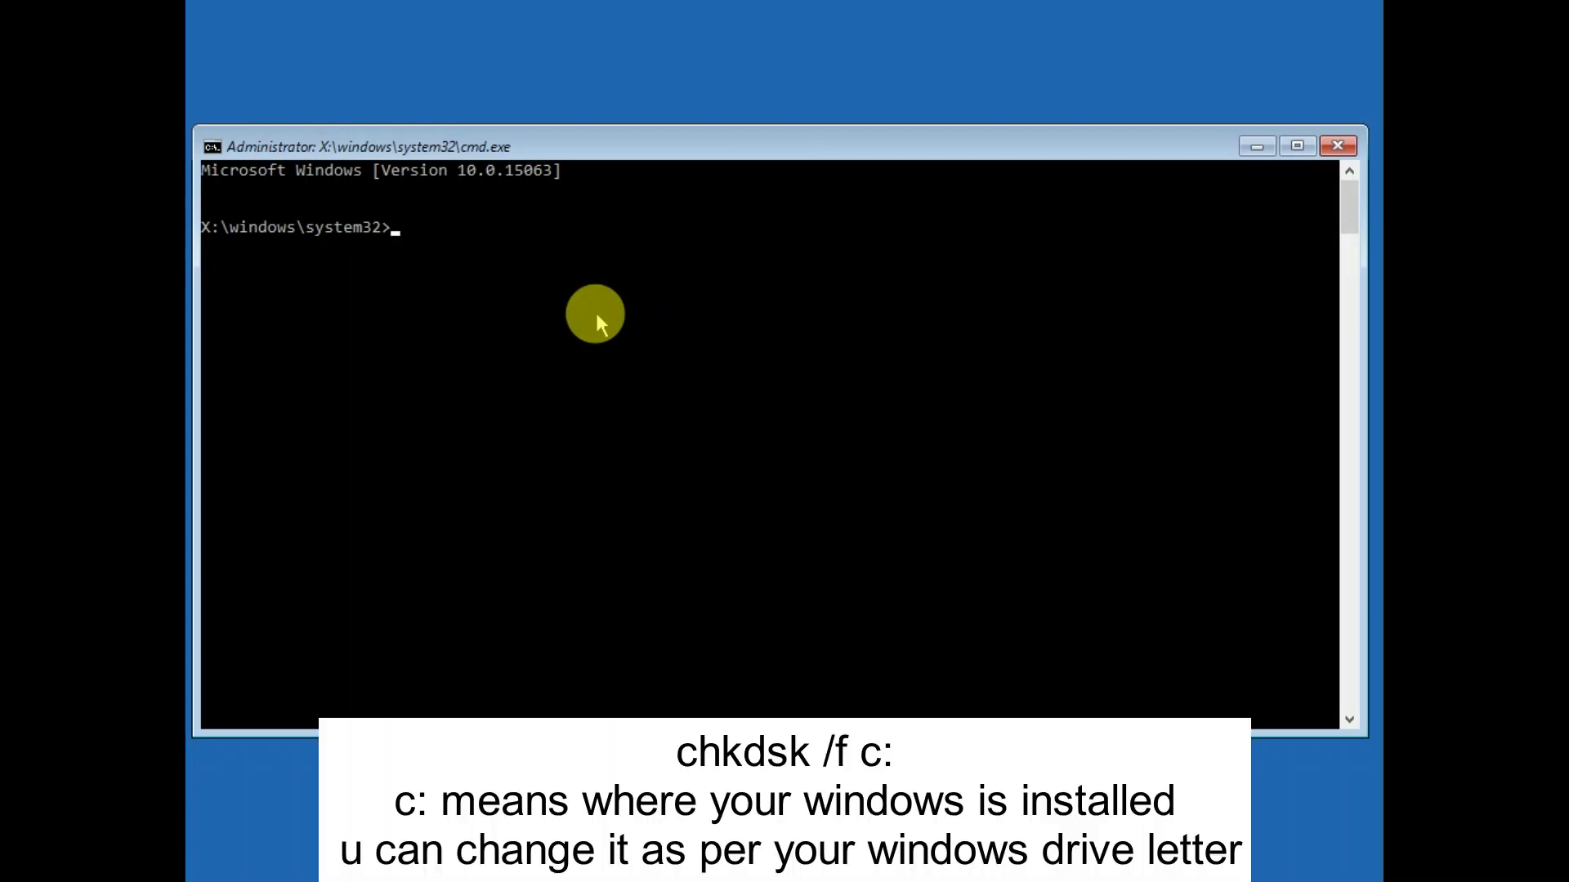
- Run chkdsk /f c: on drive C, finding no errors, then exit the console
text(chkdsk /f c:)
key(Return)
scroll(470, 529, up, 3)
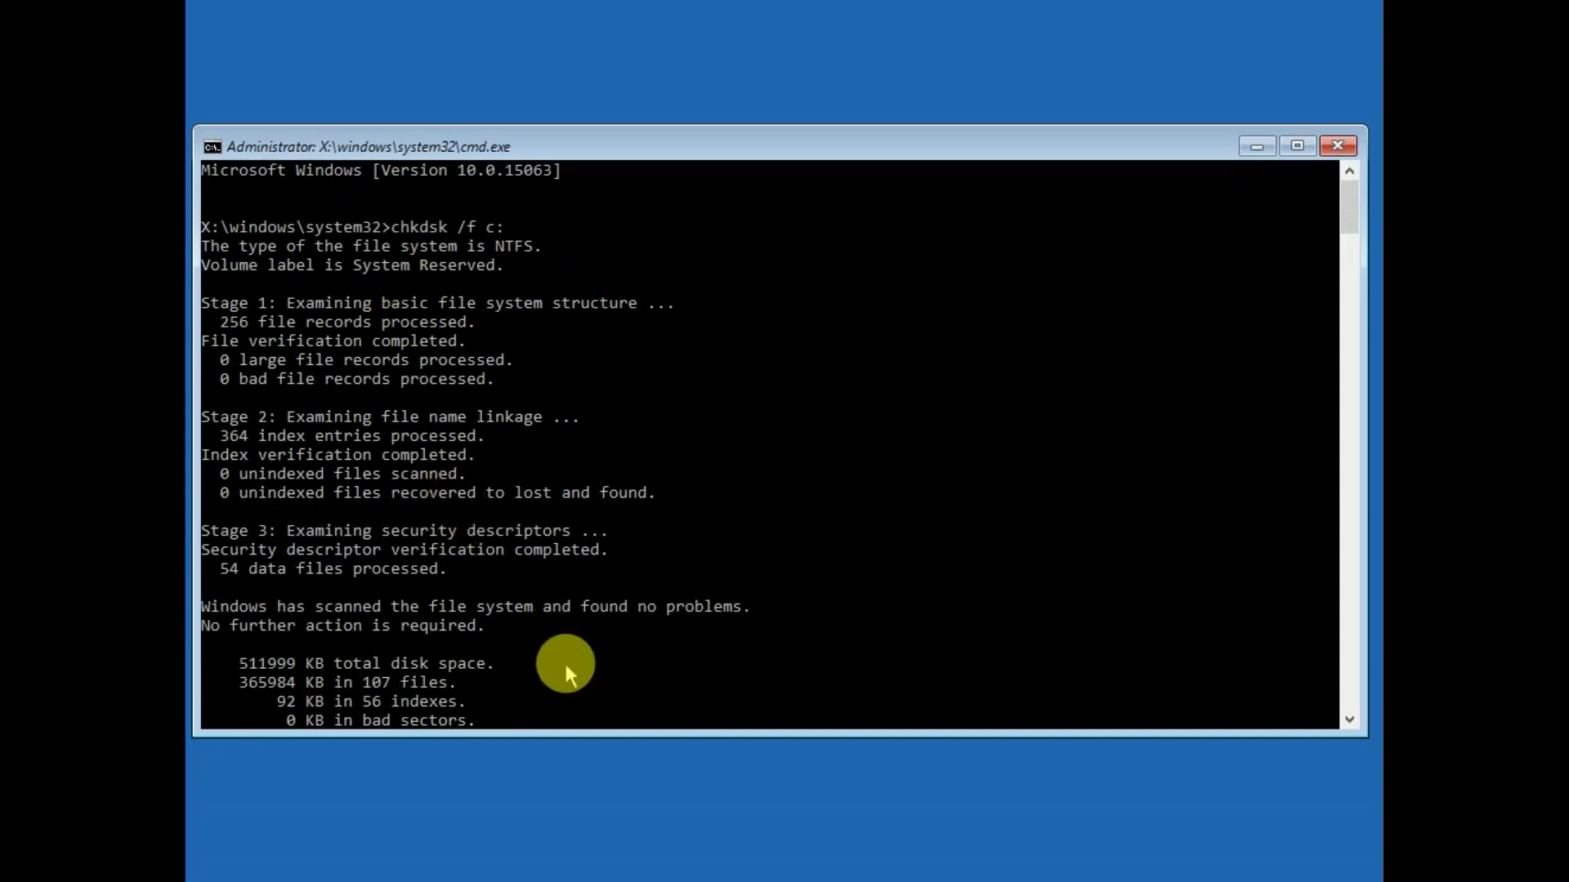
scroll(570, 662, down, 6)
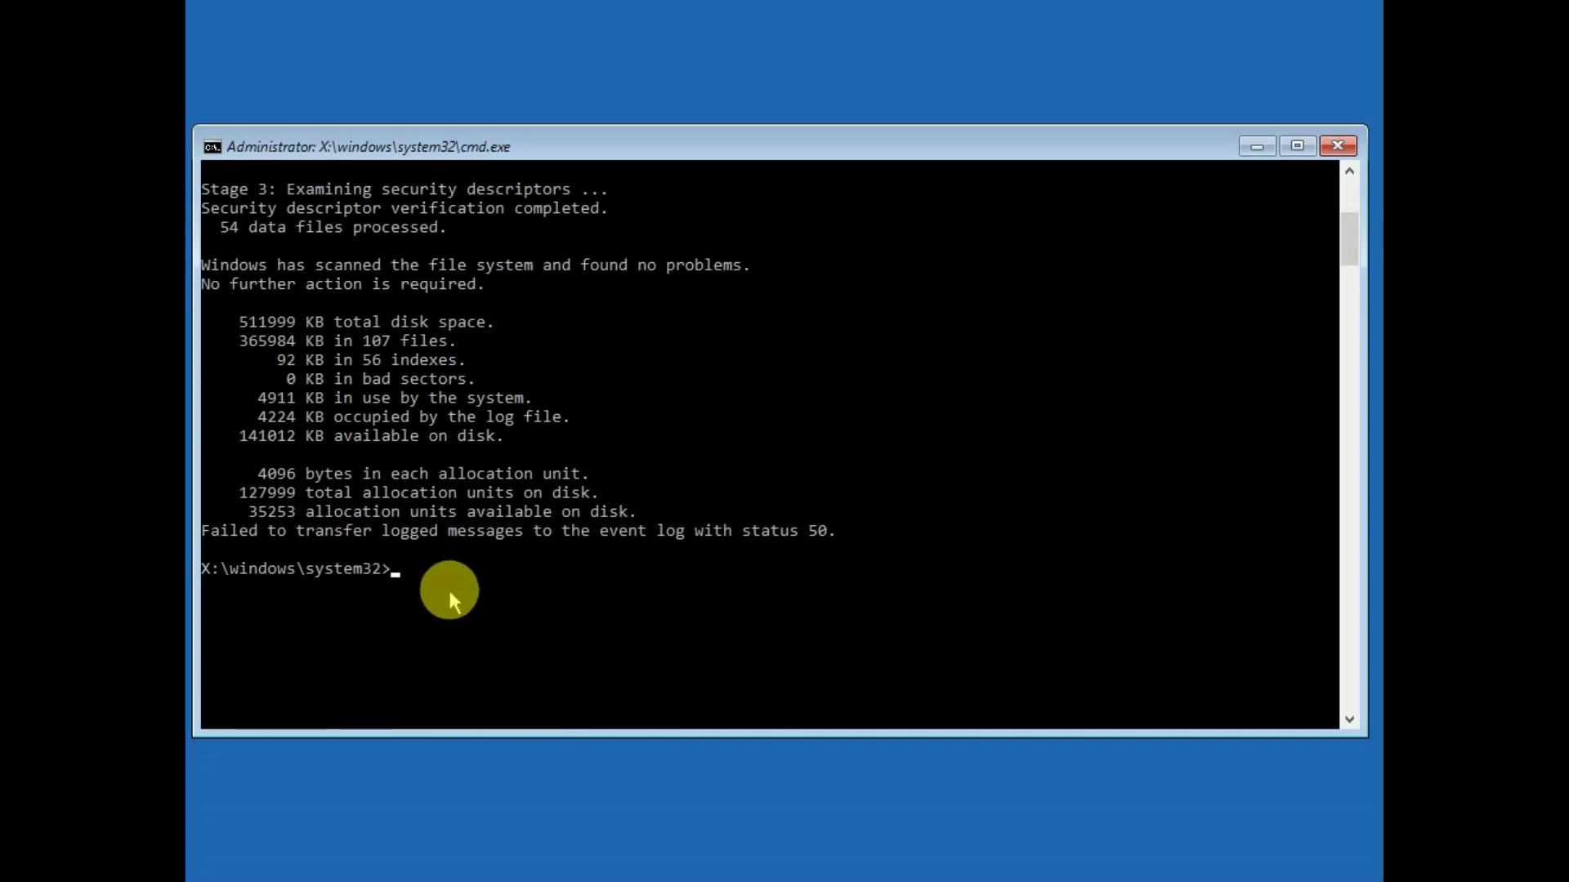
text(exit)
key(Return)
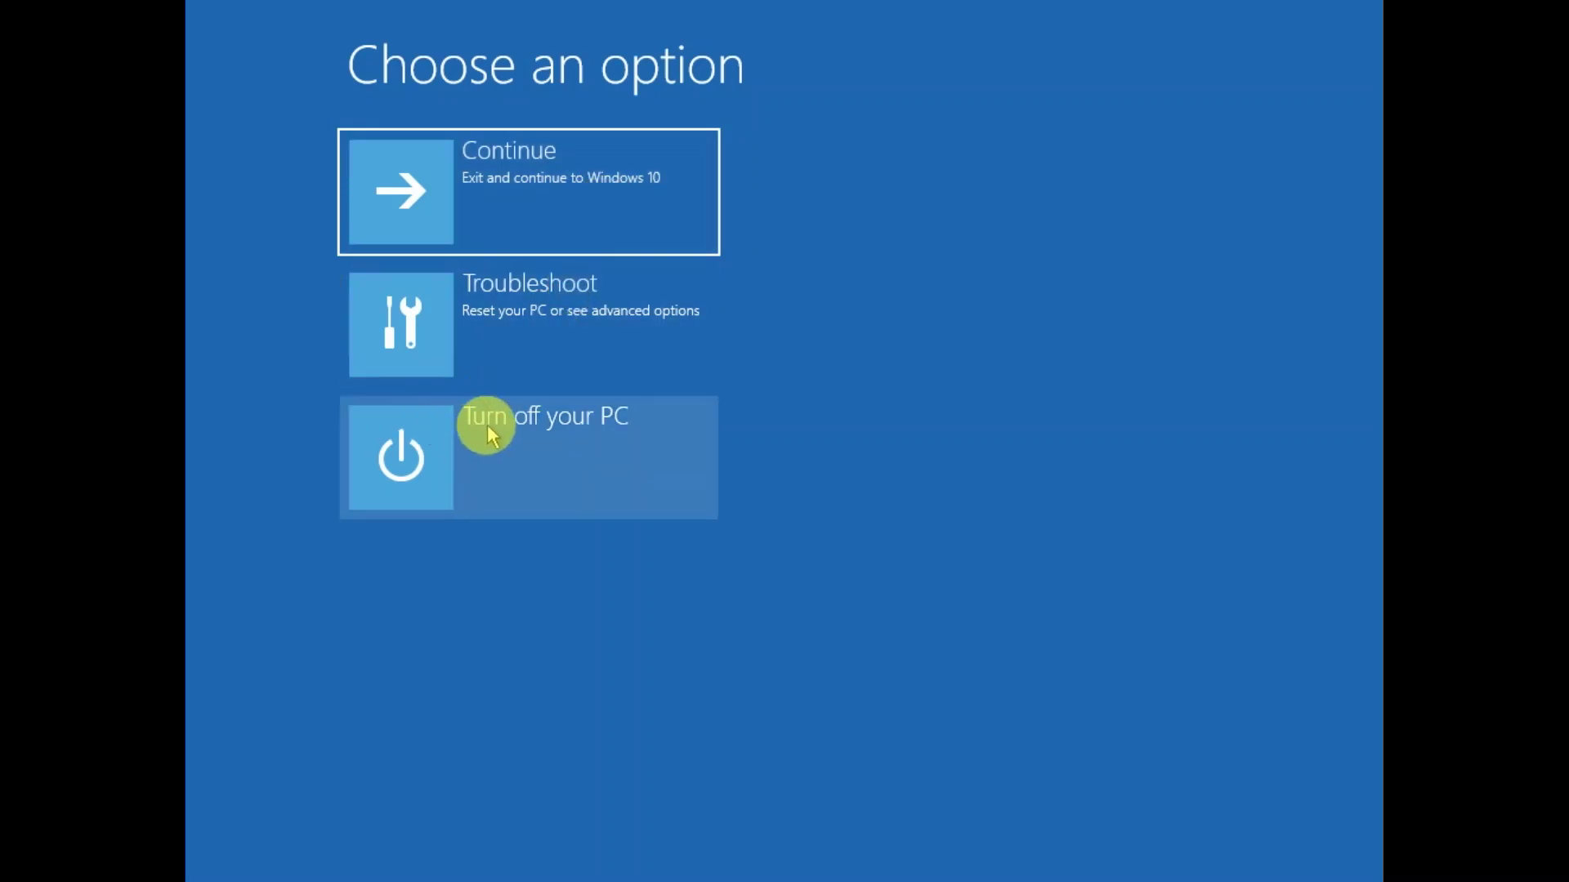
- Choose Continue to leave recovery and boot into Windows 10
click(570, 169)
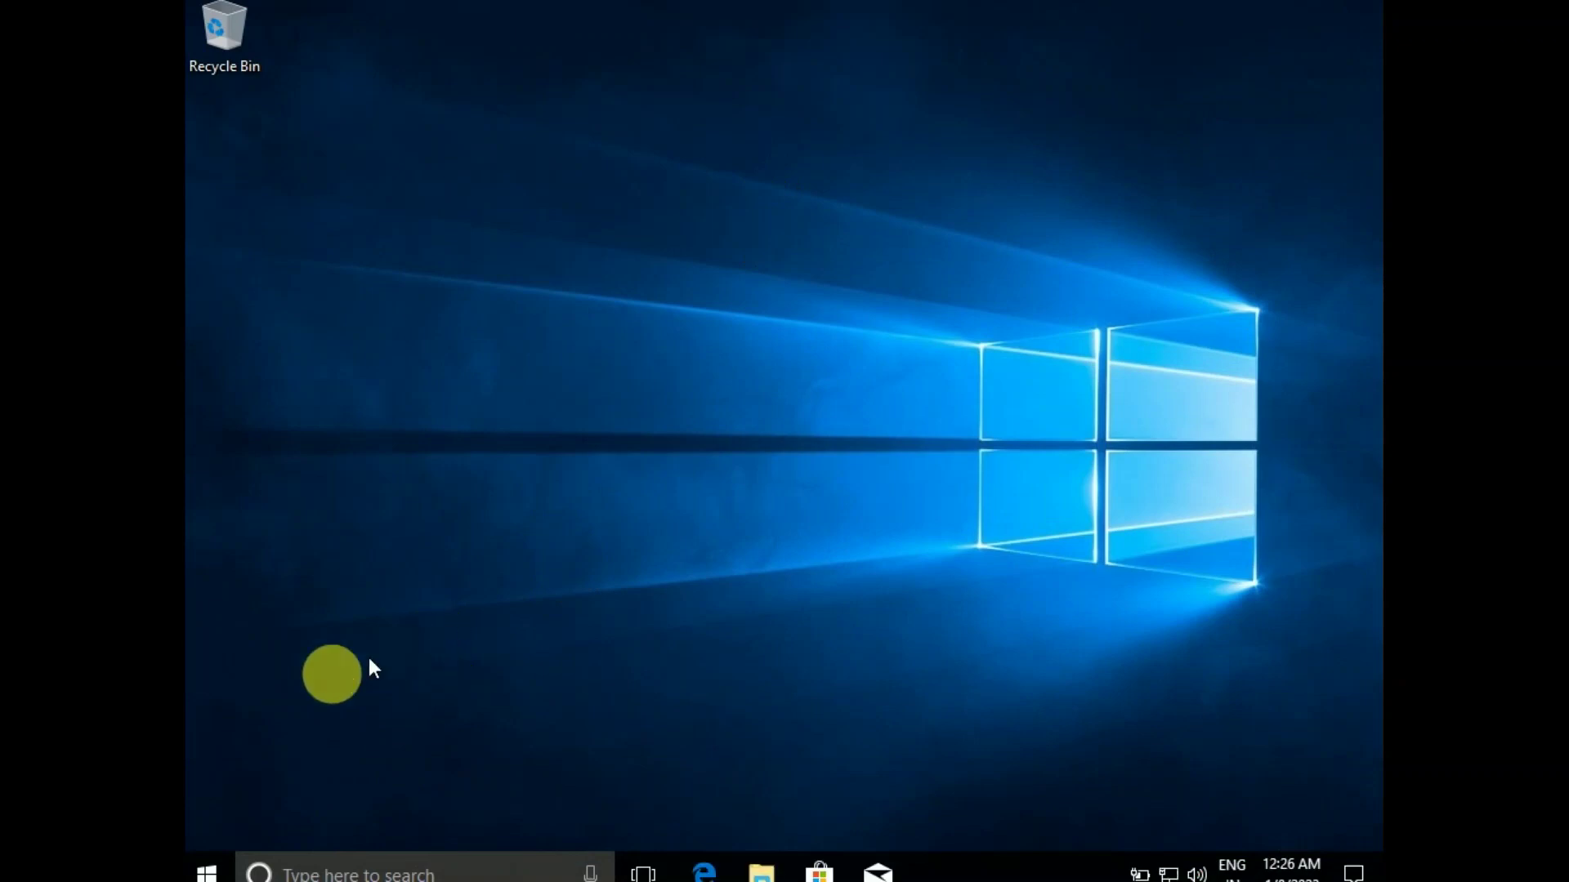
- Open Windows Settings from the Start menu and maximize its window
click(207, 872)
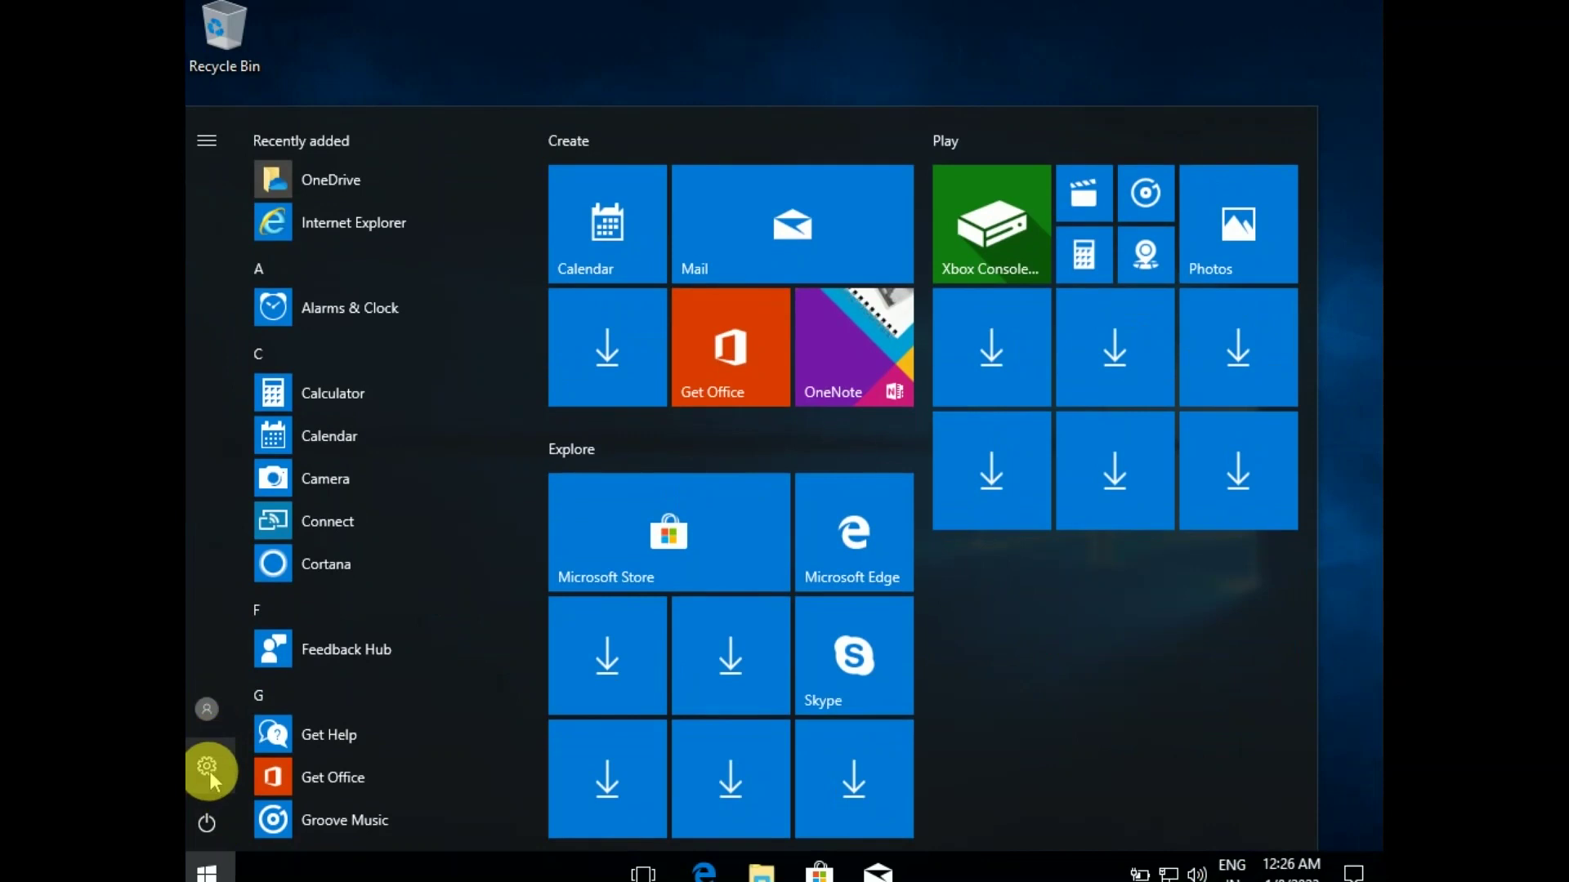
click(207, 768)
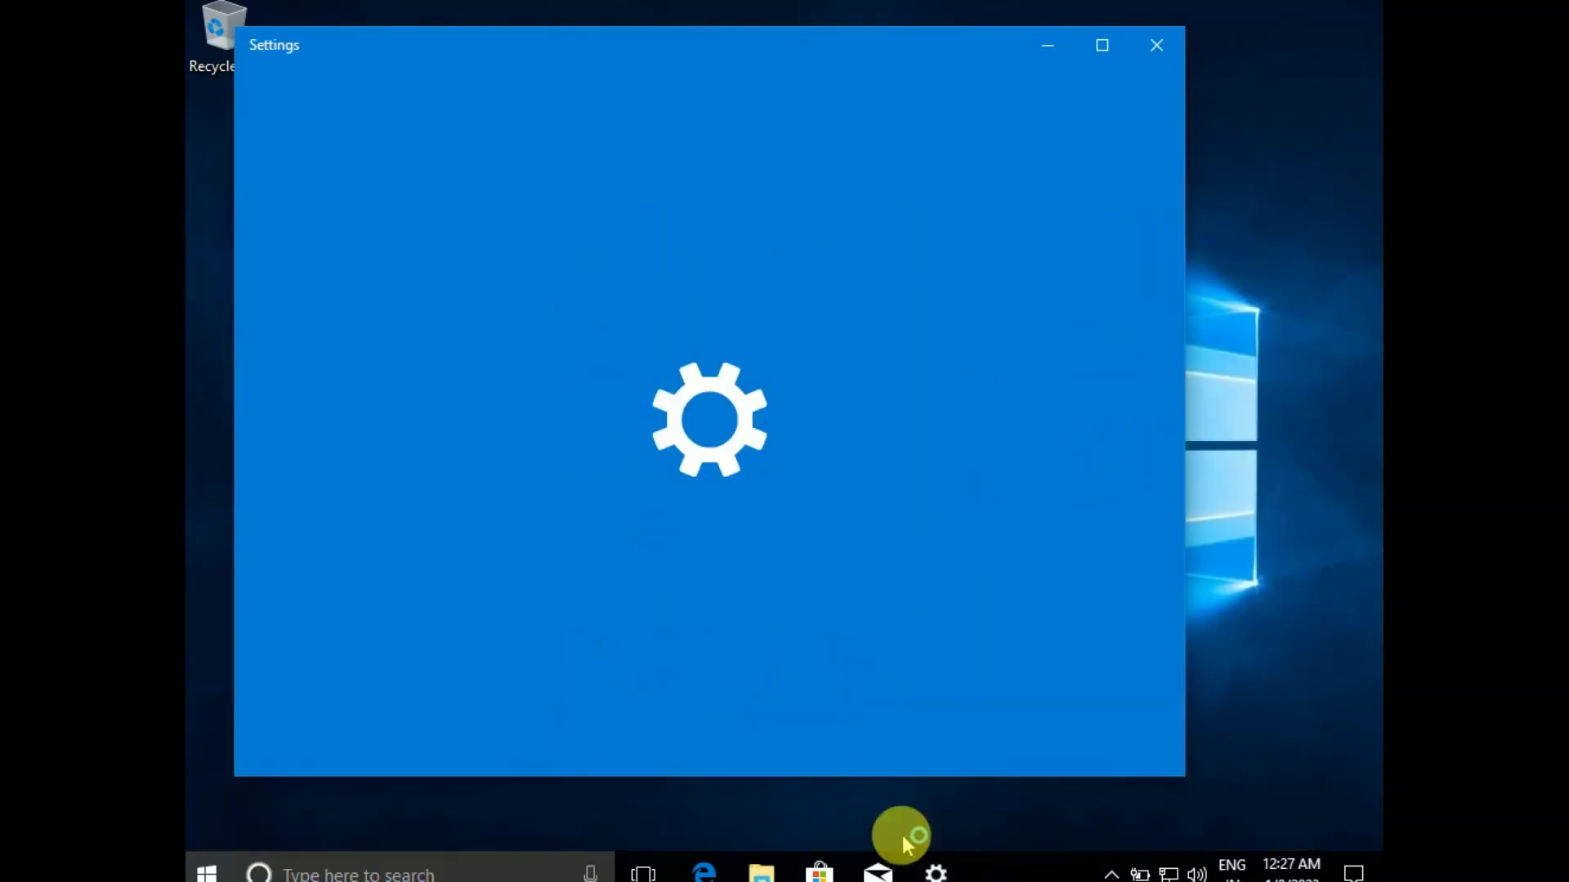
click(1033, 282)
click(1113, 82)
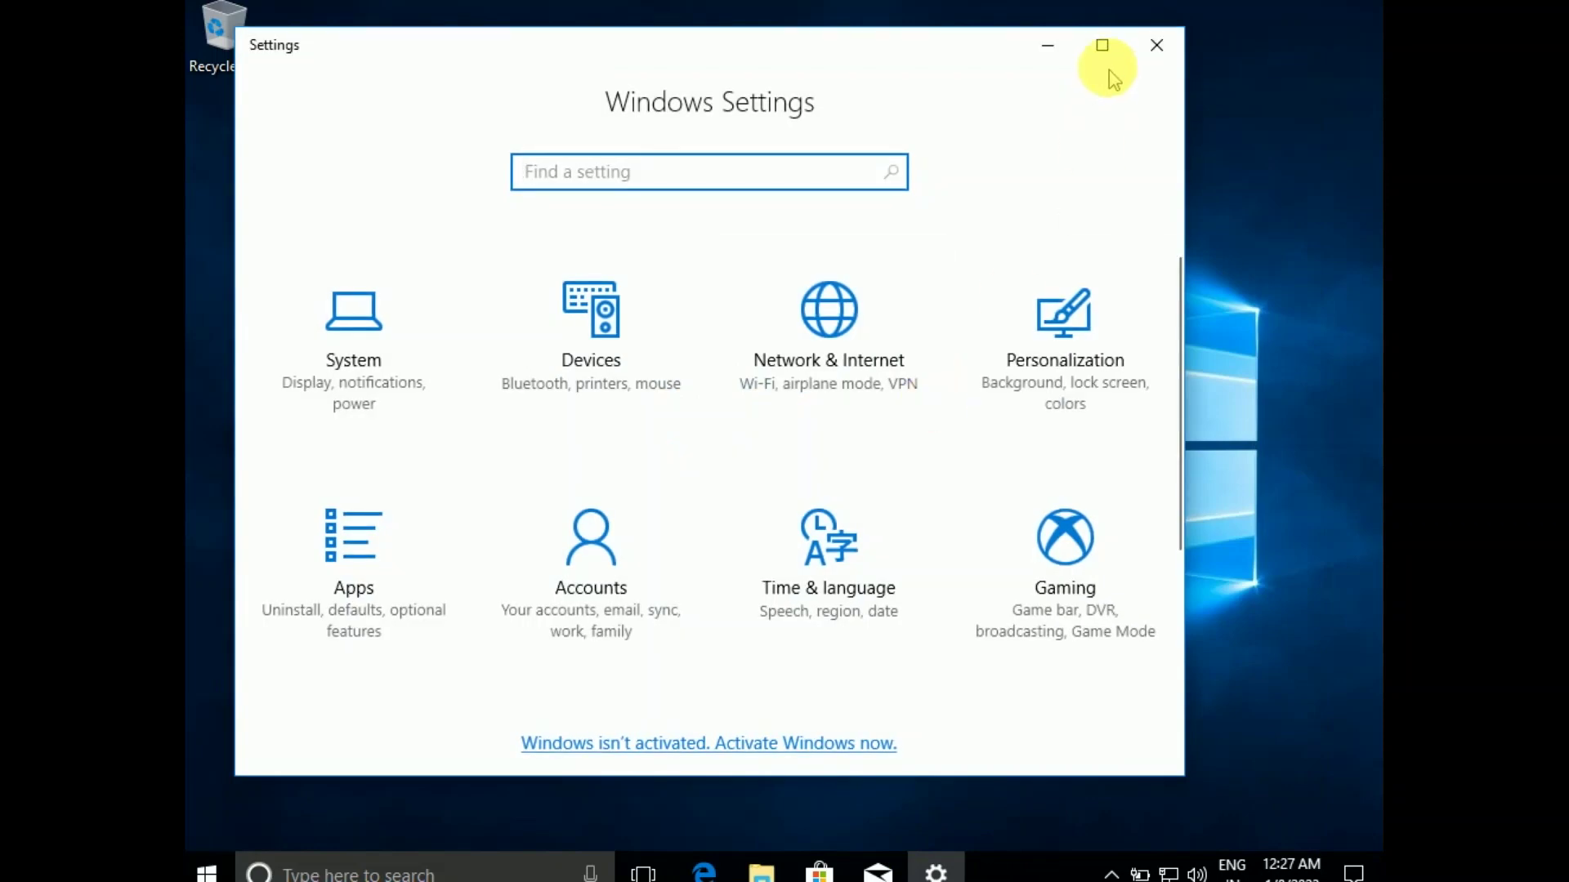
click(1100, 47)
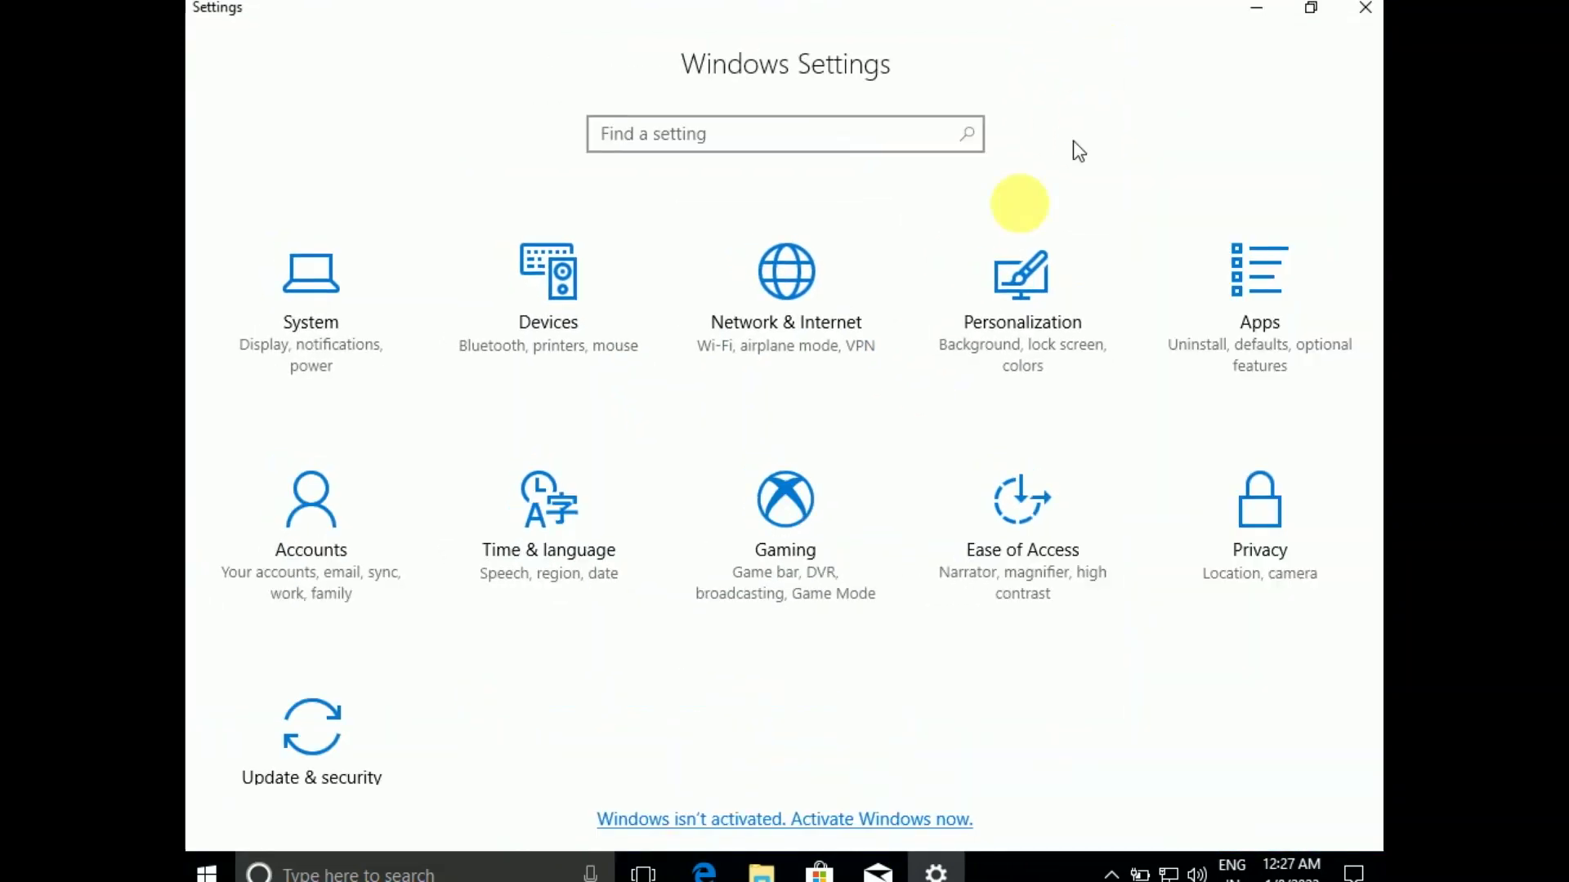
- Restart into advanced startup from Update & security > Recovery
click(308, 760)
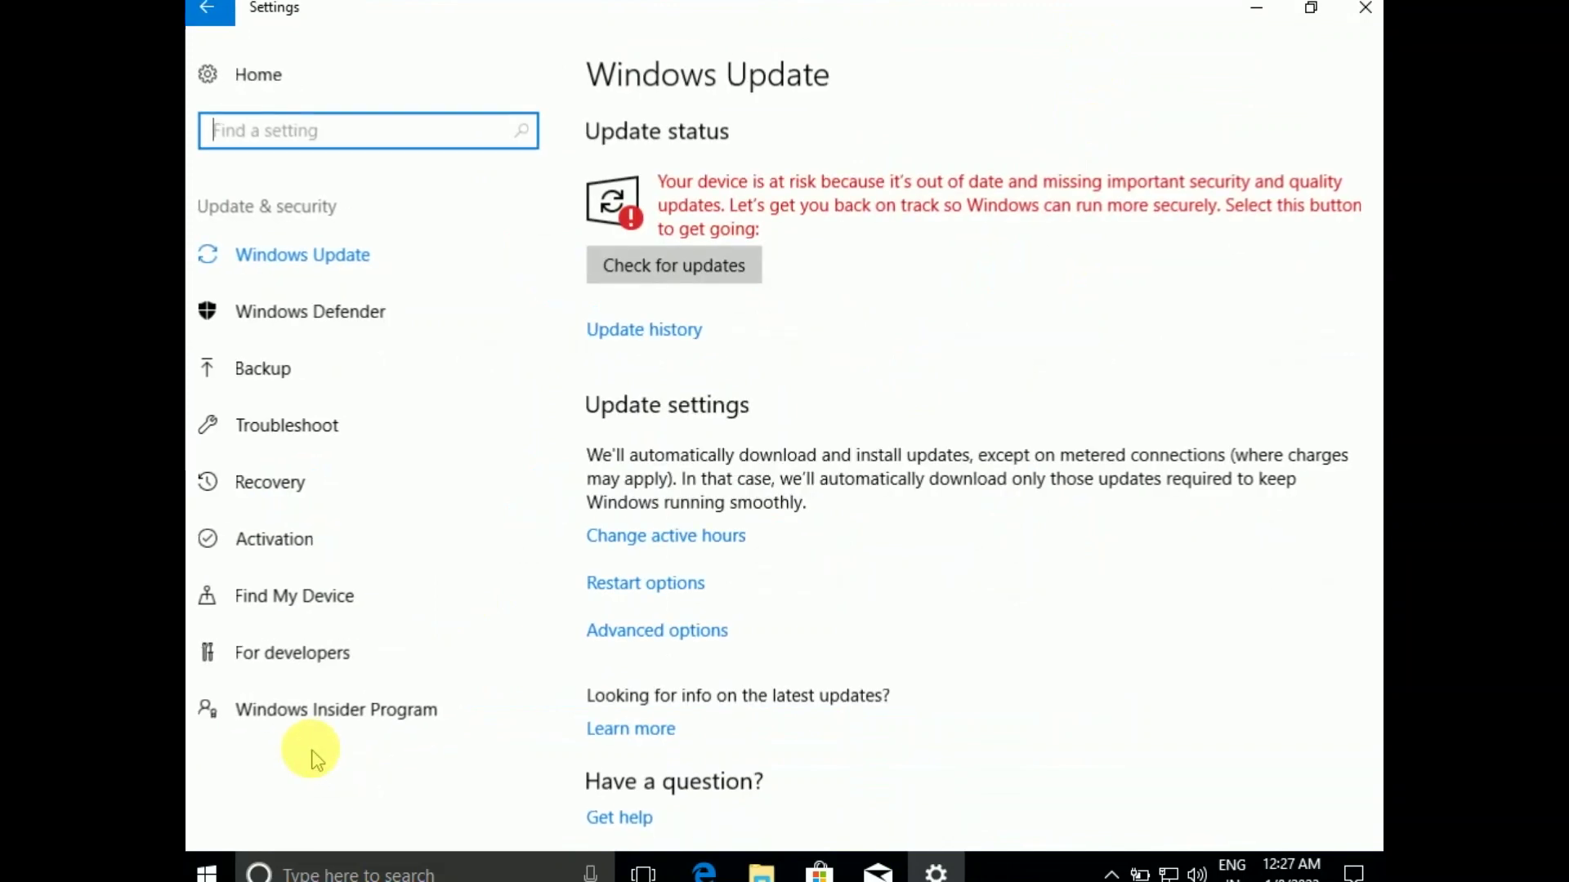
click(331, 500)
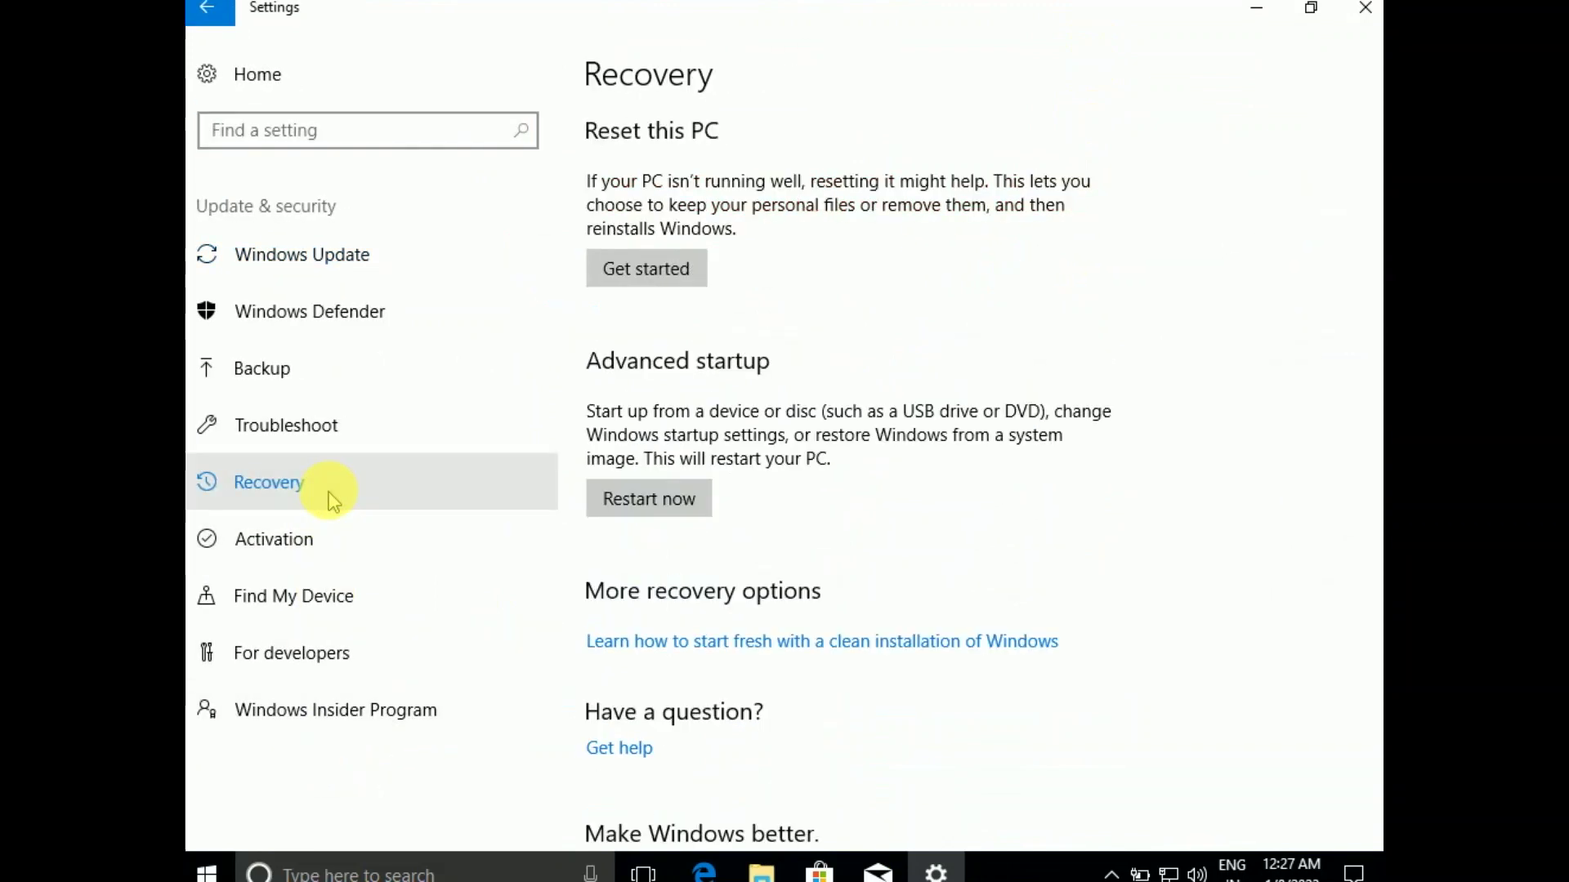
click(653, 502)
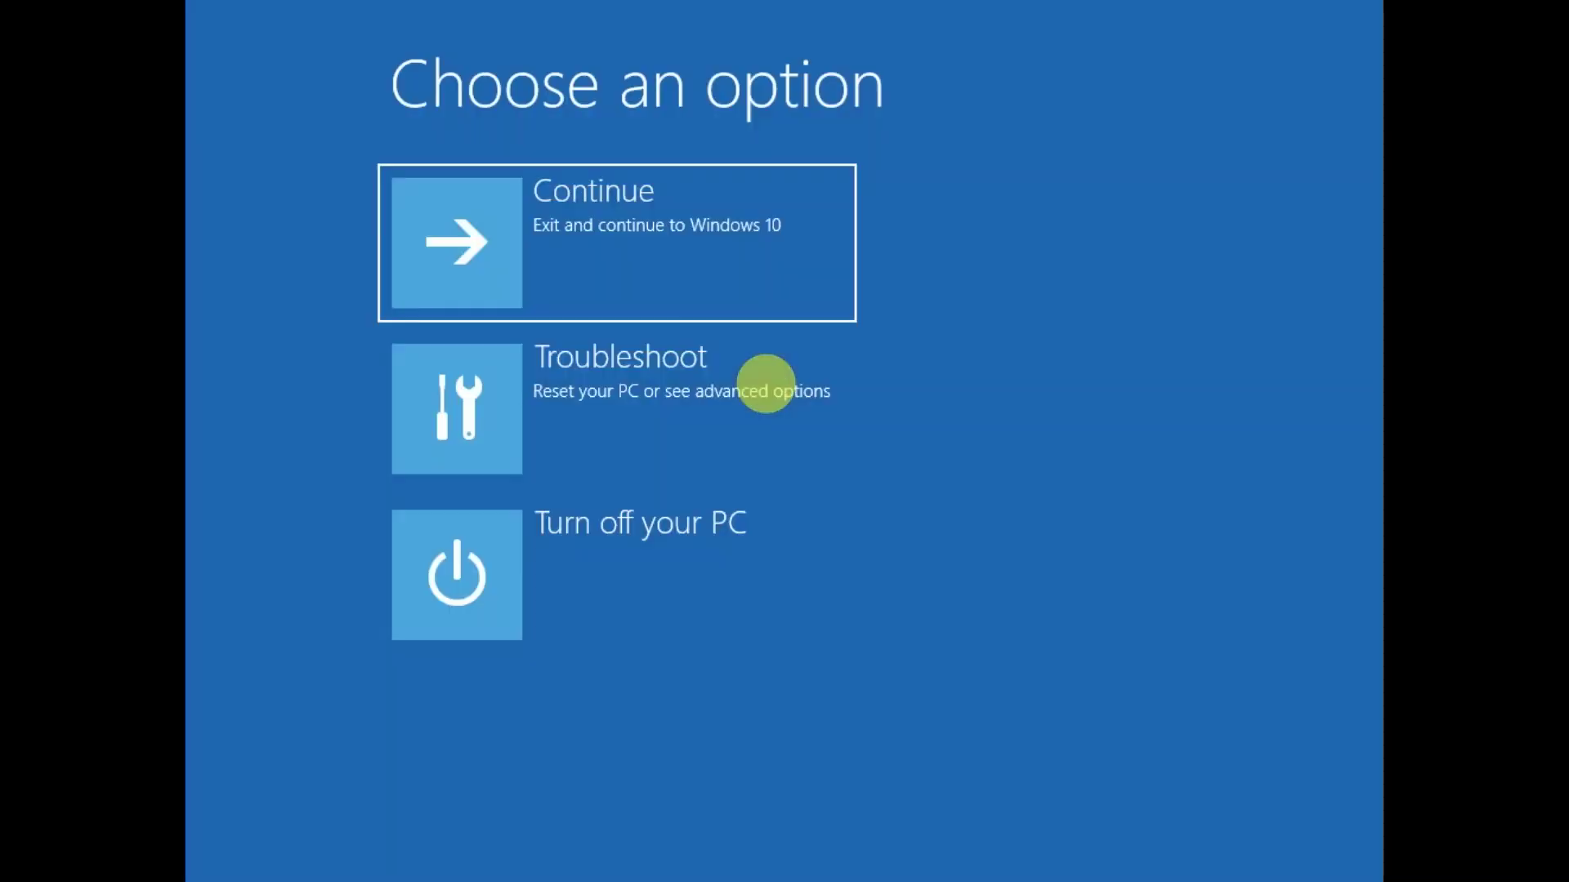
- Go to Troubleshoot > Advanced options on the Choose an option screen
click(653, 413)
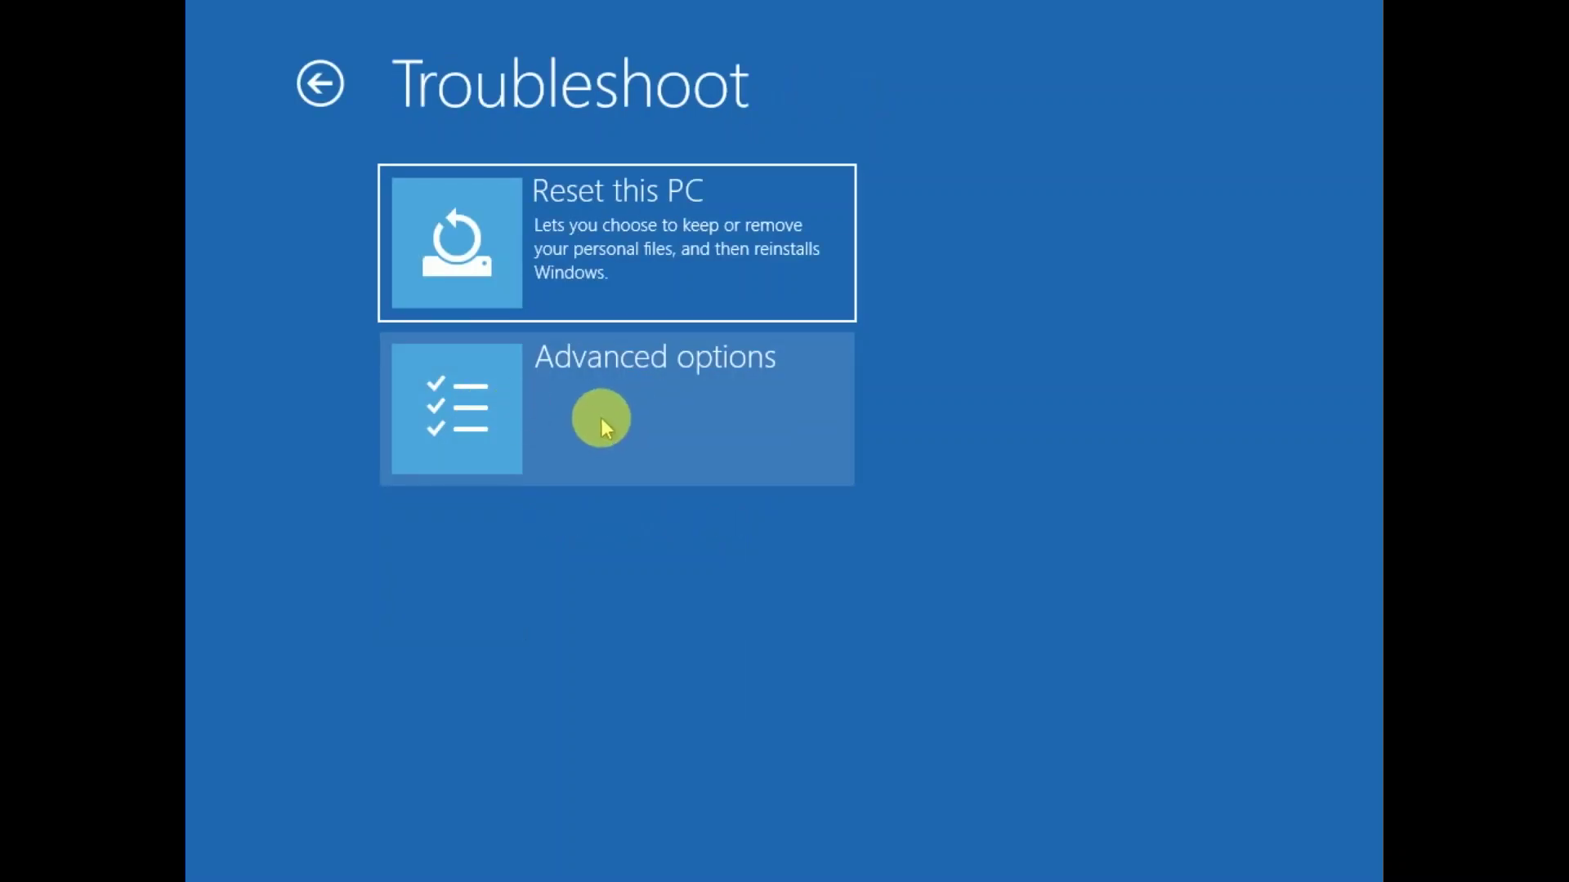
click(641, 415)
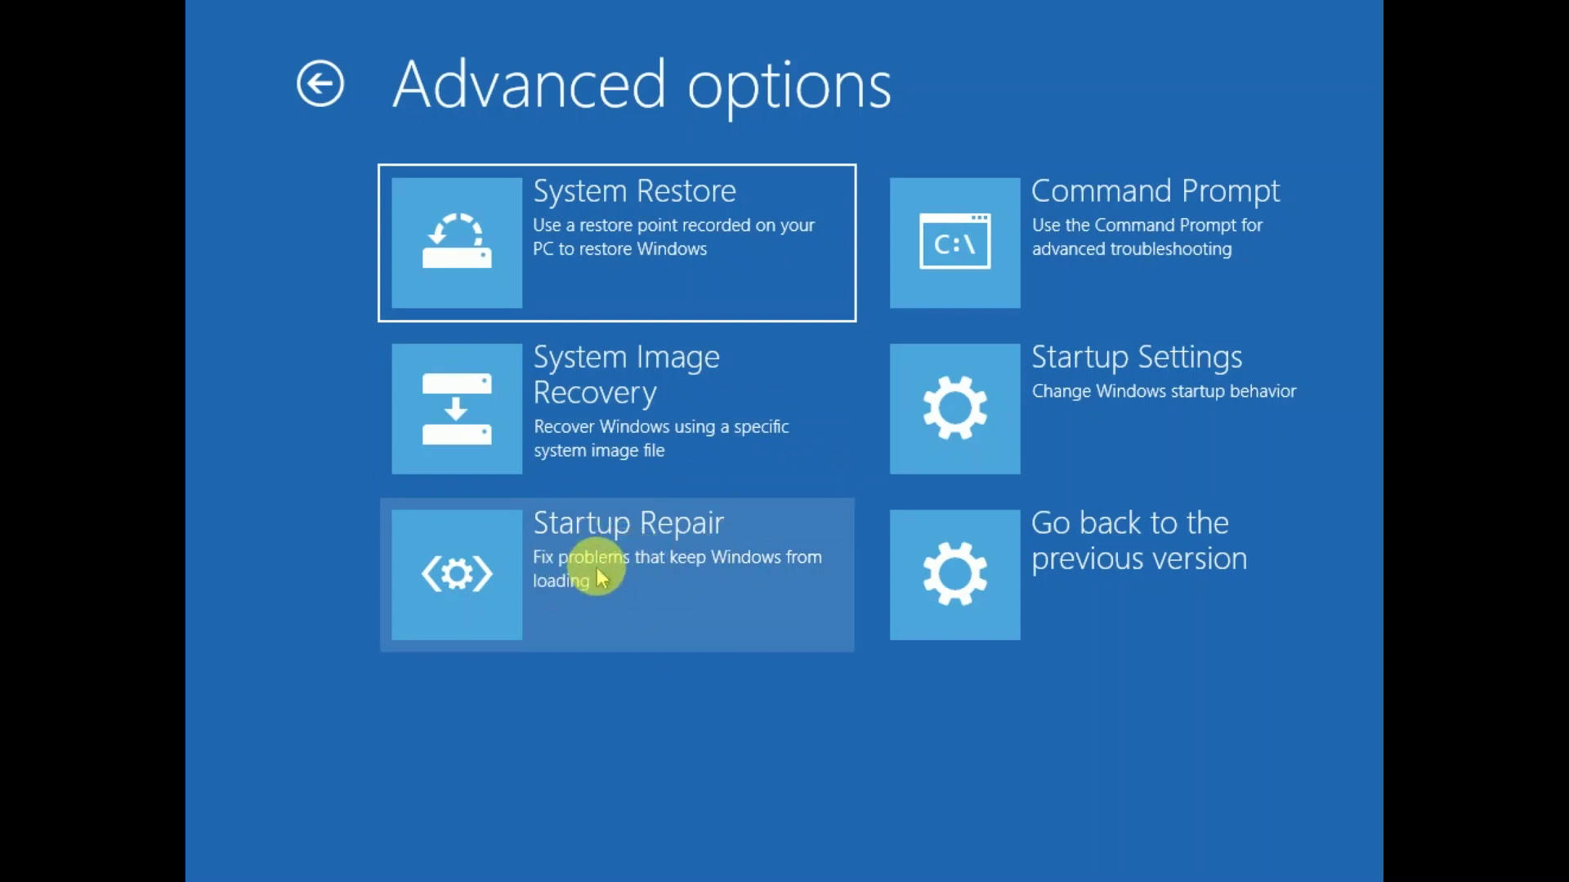
- Start Startup Repair and continue as the local account with an empty password
click(643, 562)
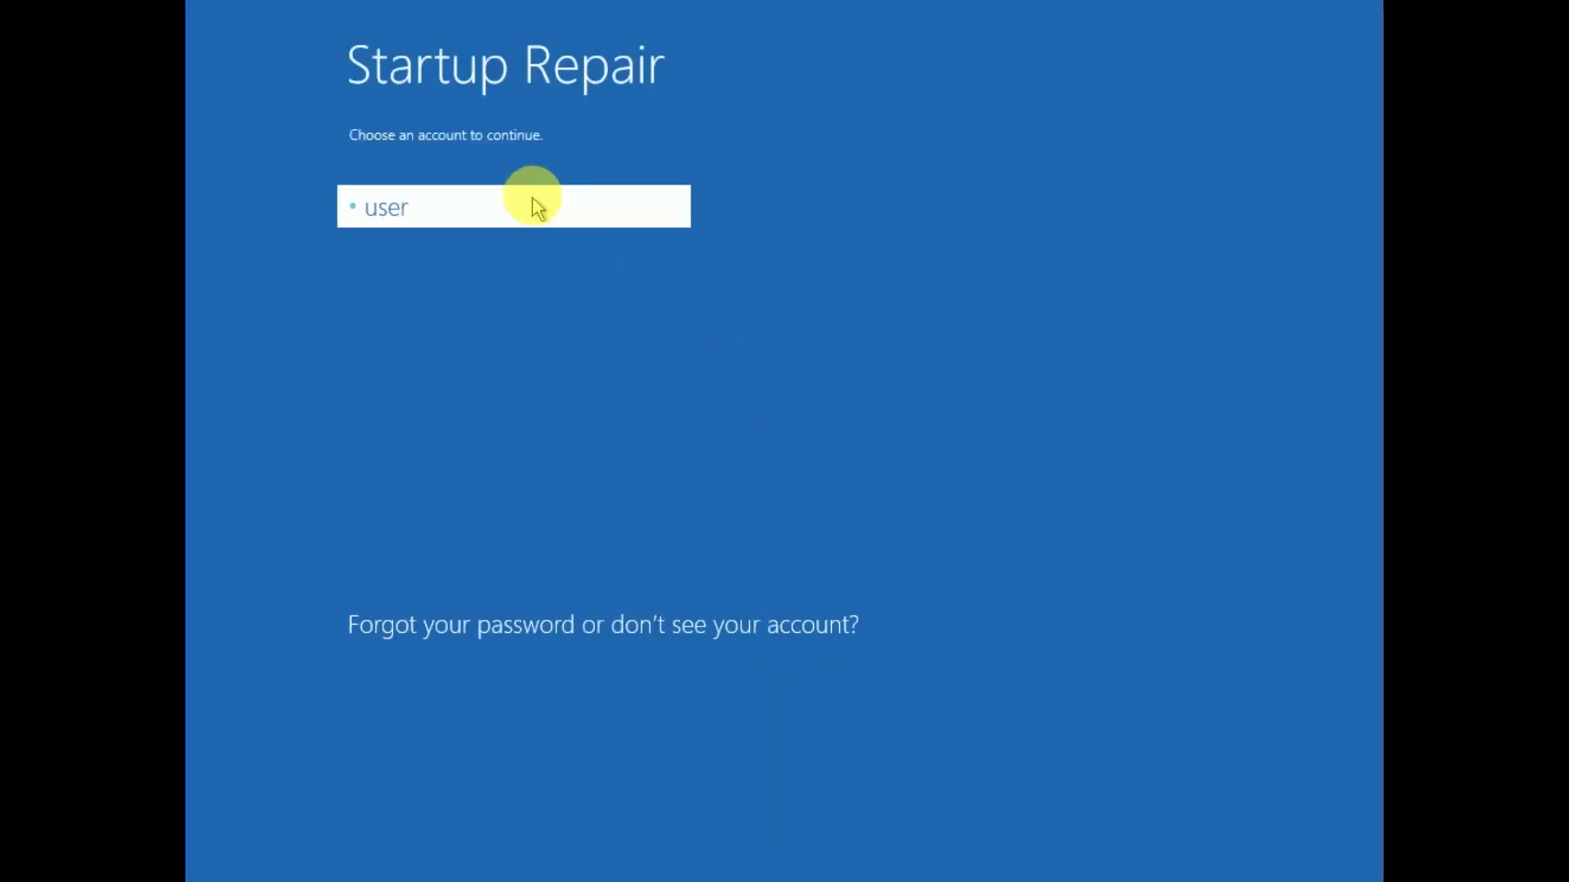
click(540, 211)
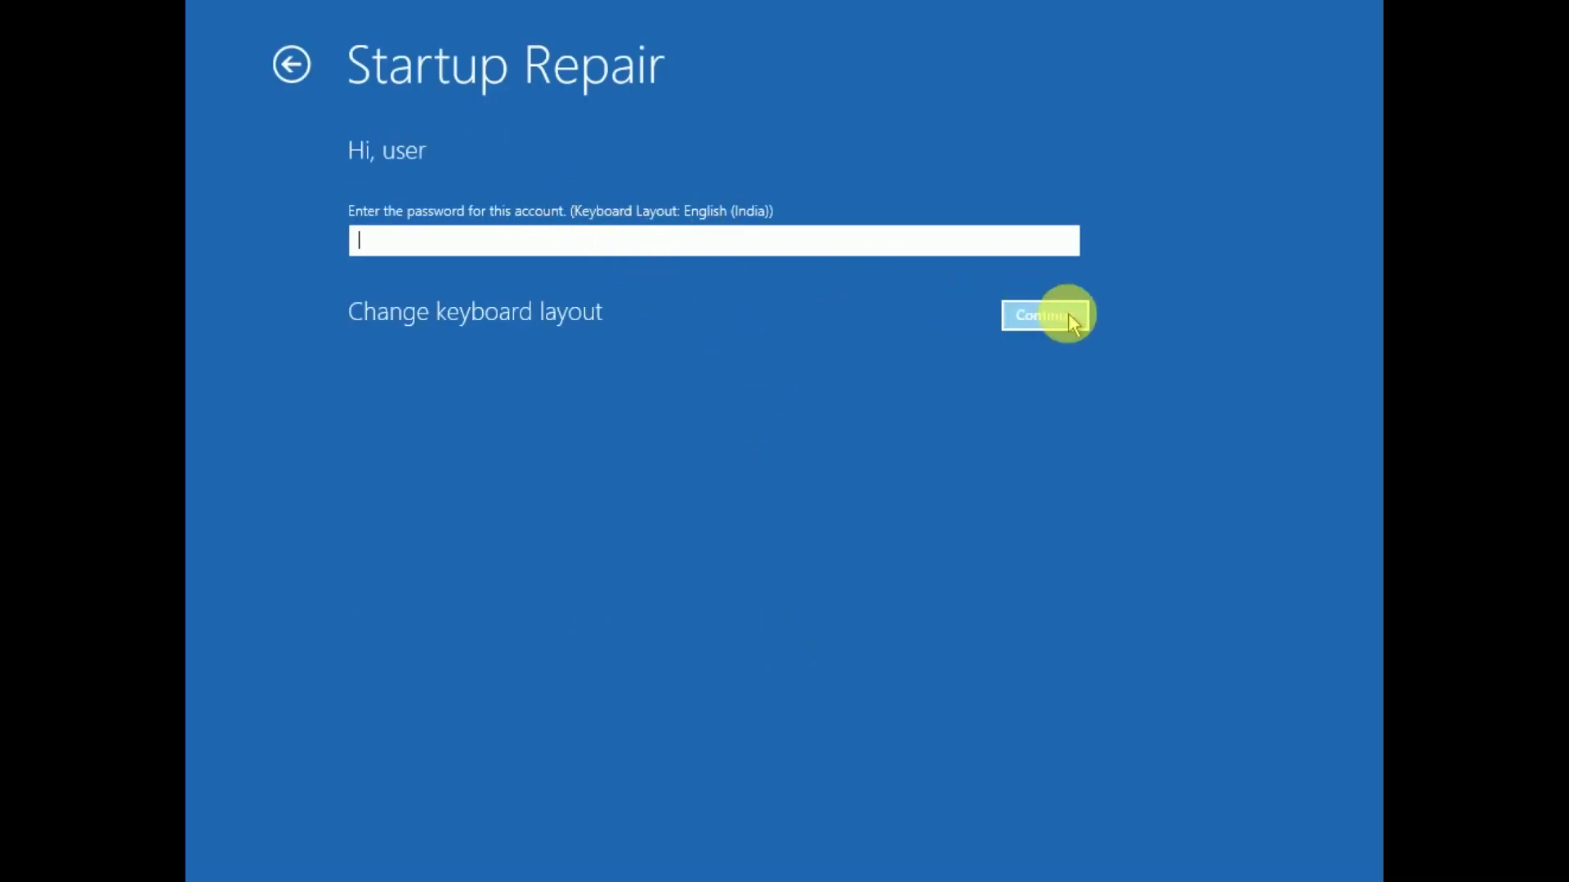
click(1033, 324)
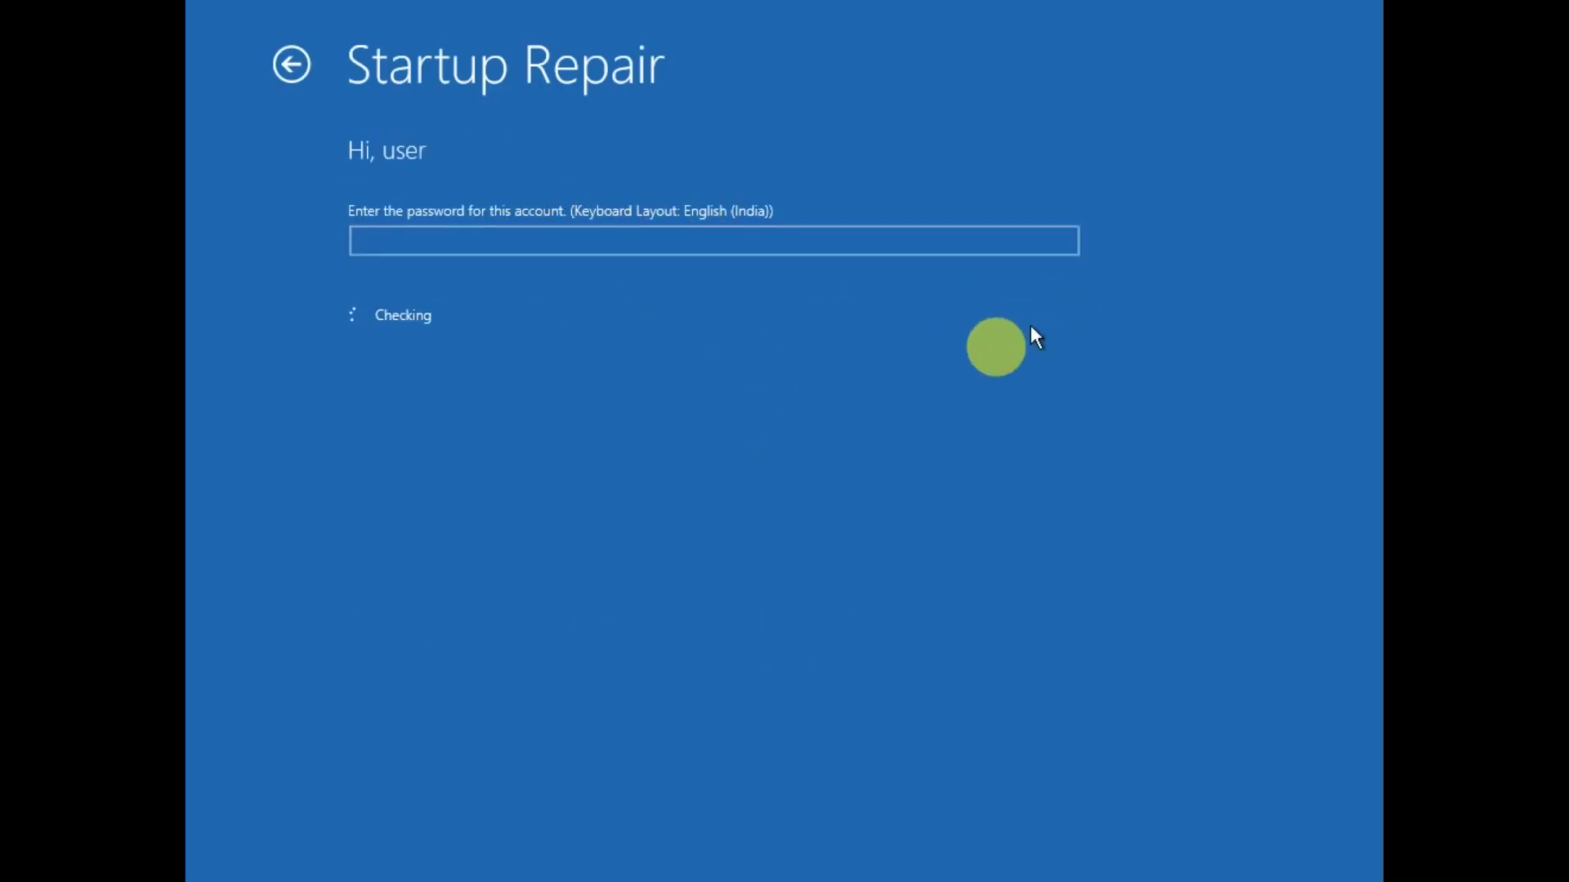